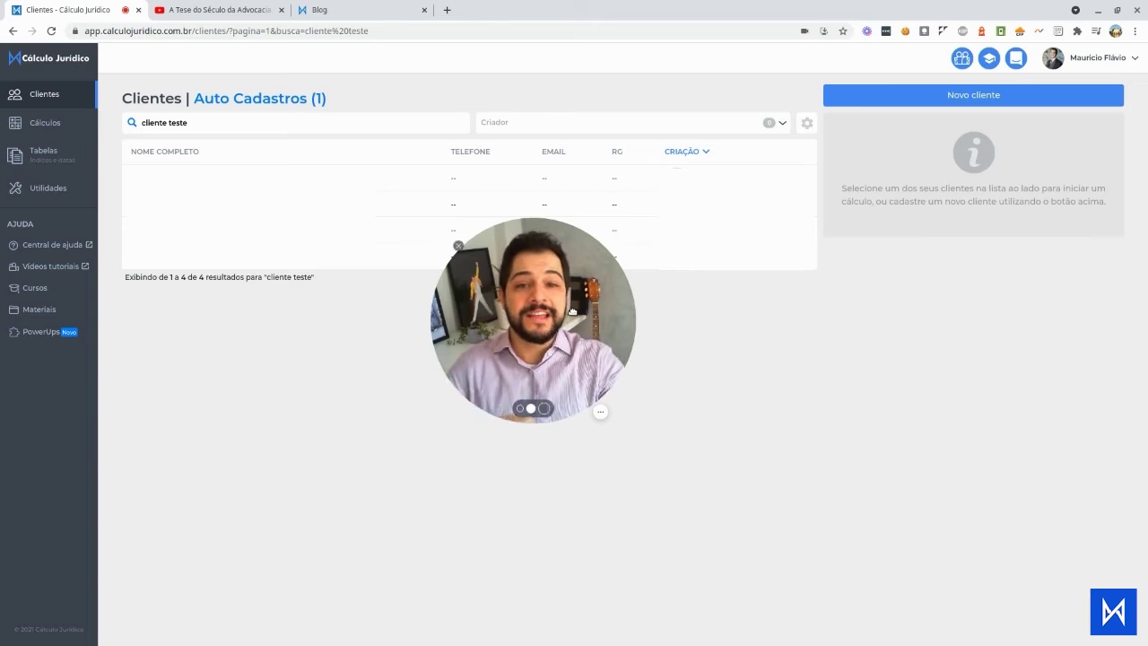
- Start a new tax calculation of type Exclusão do ICMS do PIS/COFINS for the second test client in the search results
drag(570, 312, 289, 464)
click(538, 204)
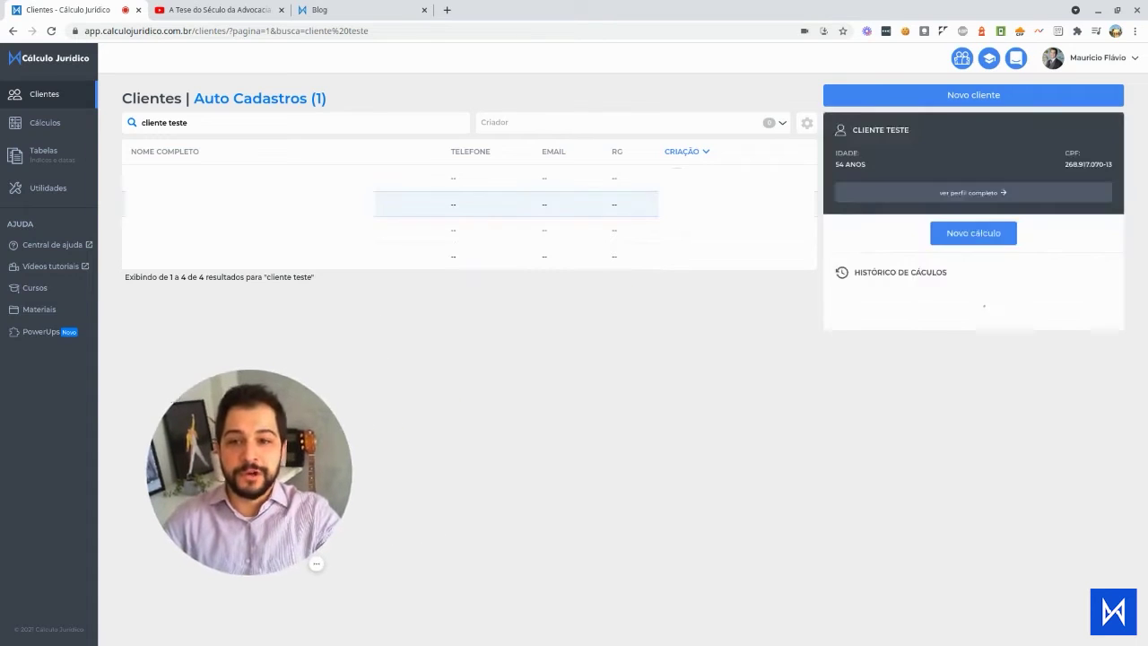
click(979, 230)
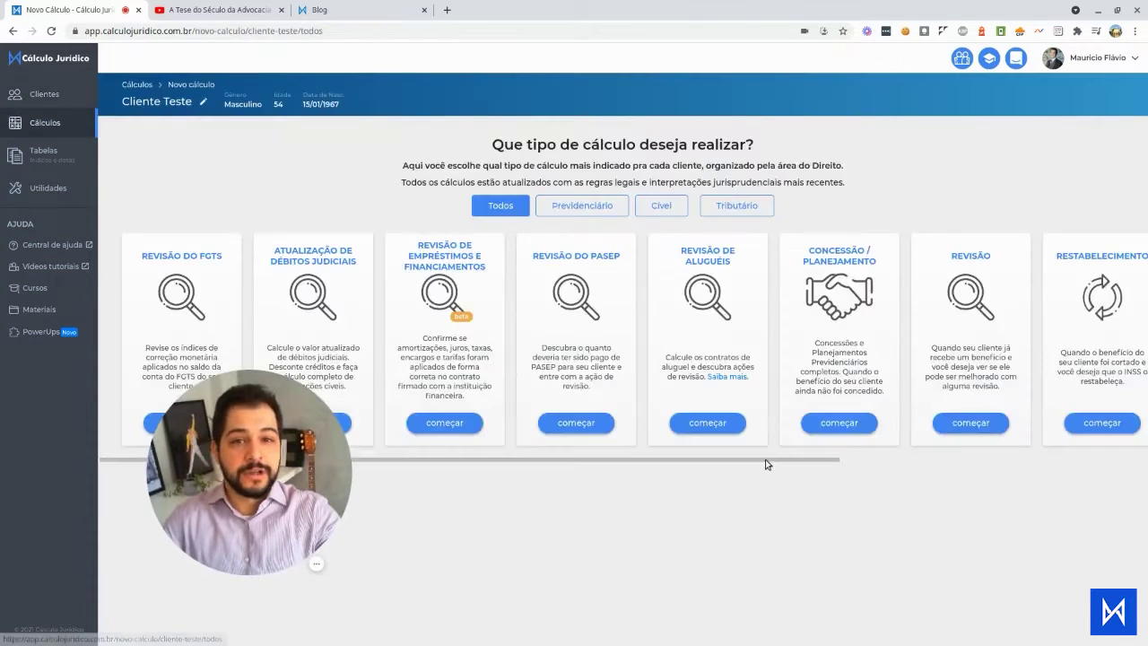
click(736, 205)
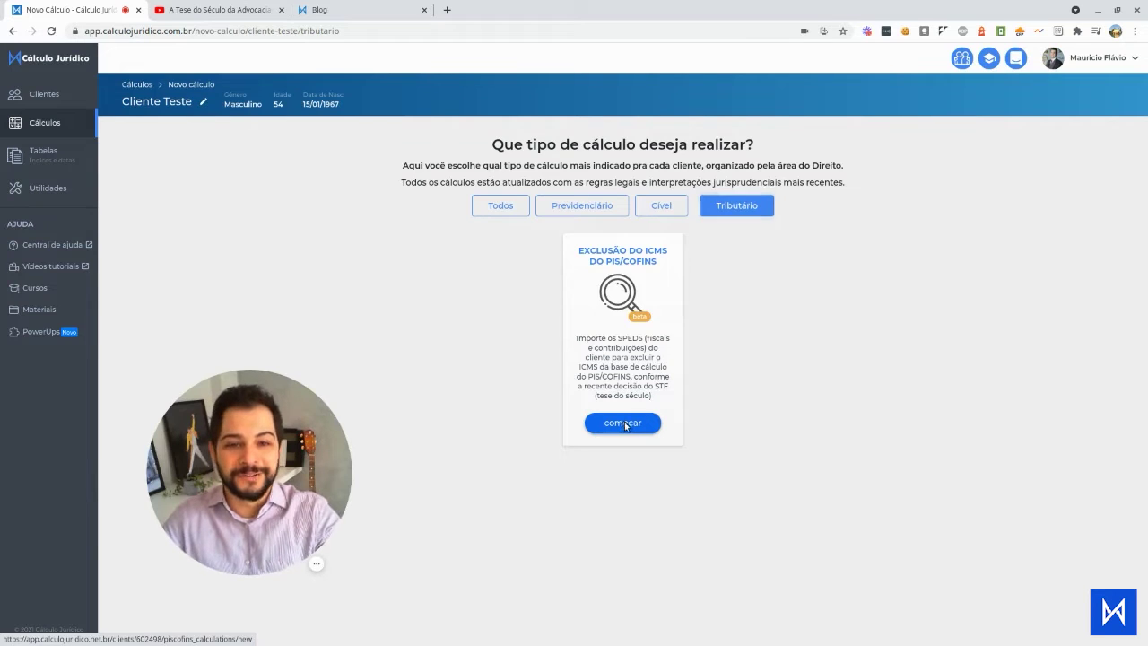
click(625, 424)
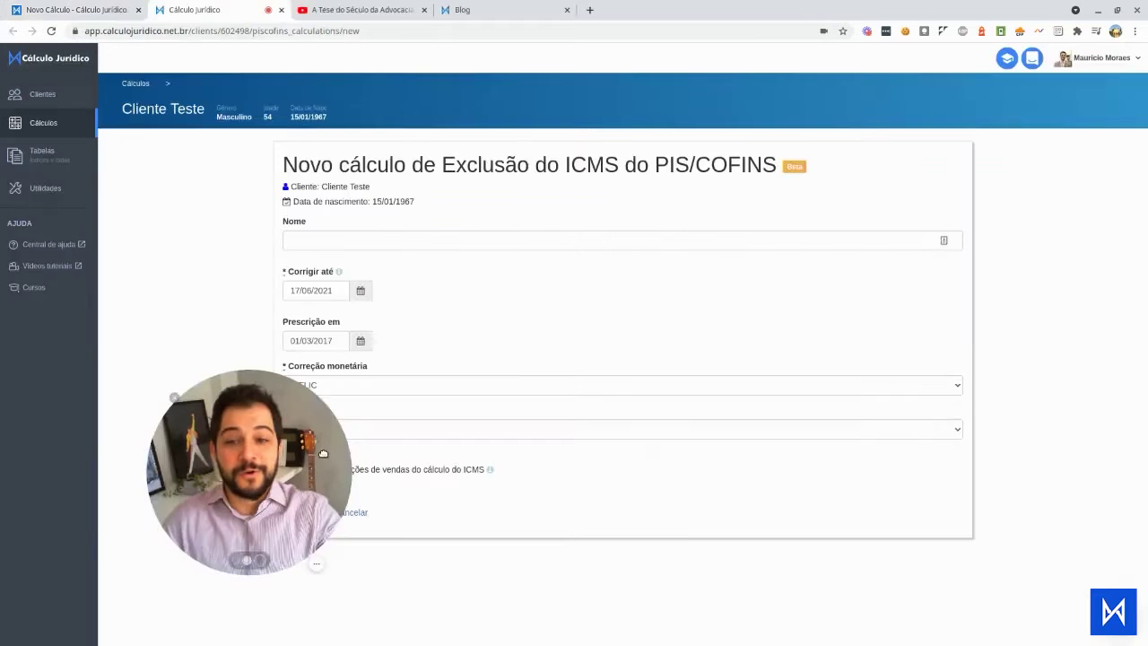
- Name the calculation "Exclusao do ICMS" and save it with the default correction date, prescription date, SELIC correction and no interest
click(385, 239)
text(Exclusao do ICMS)
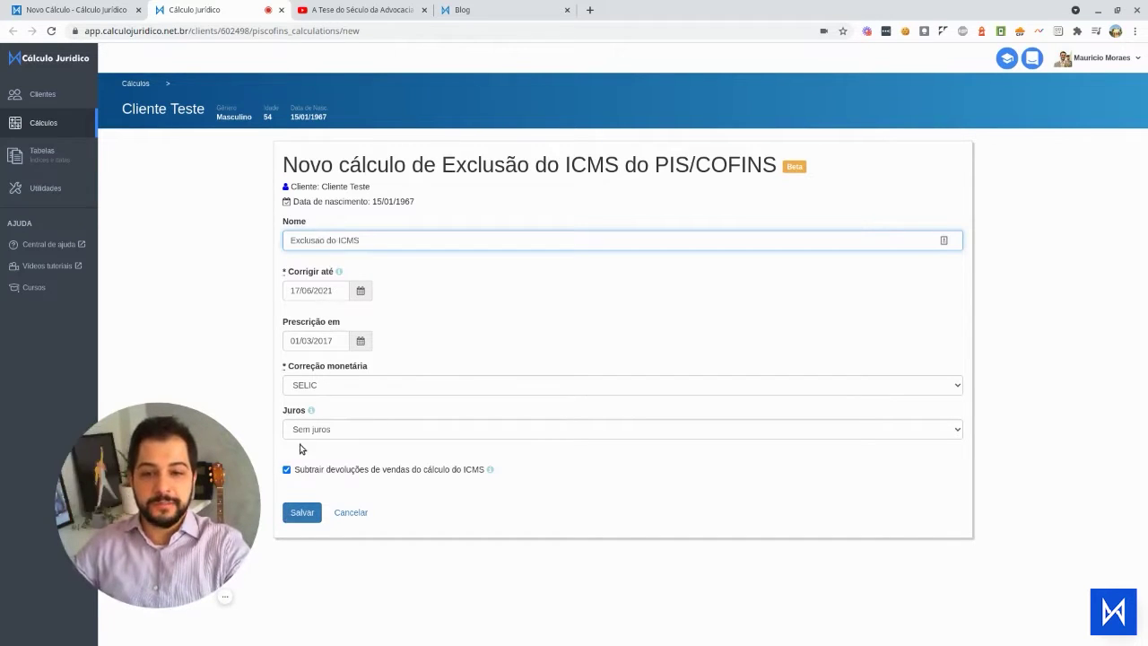
click(303, 512)
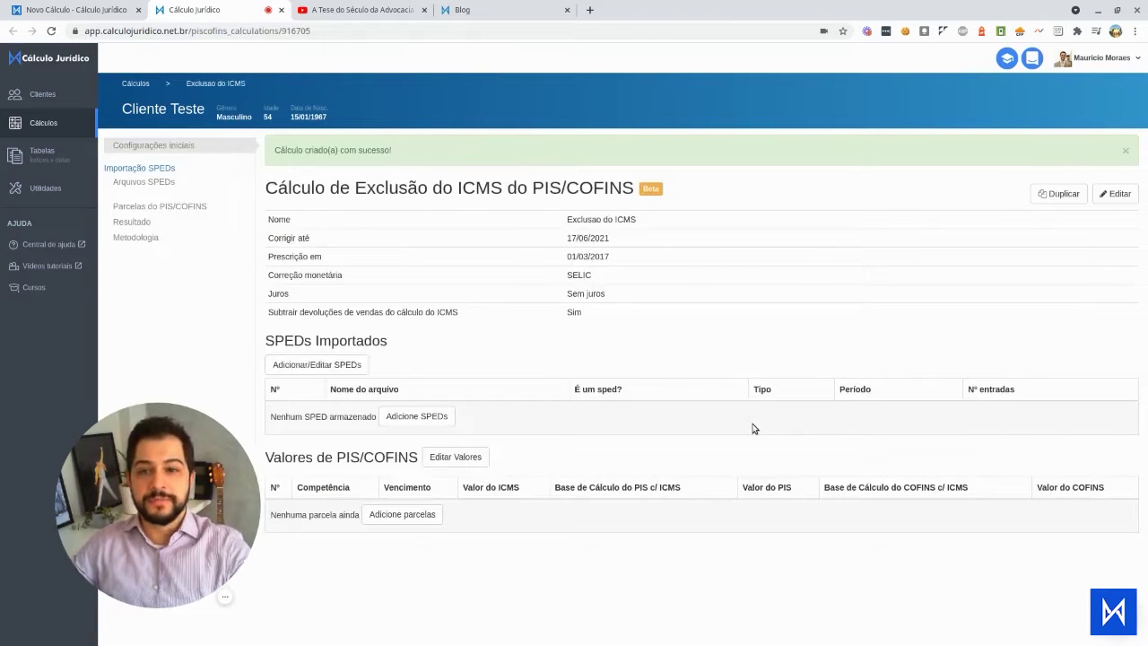
- Import all the SPED text files from the RESTAURANTE folder into the calculation
drag(193, 469, 871, 459)
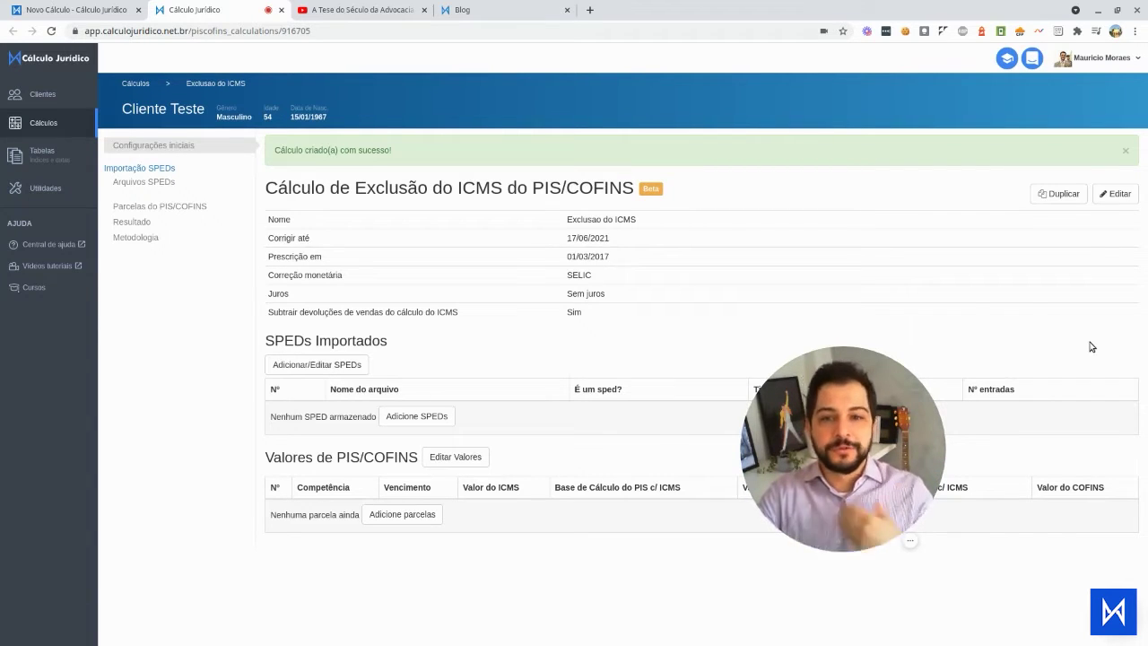
click(339, 365)
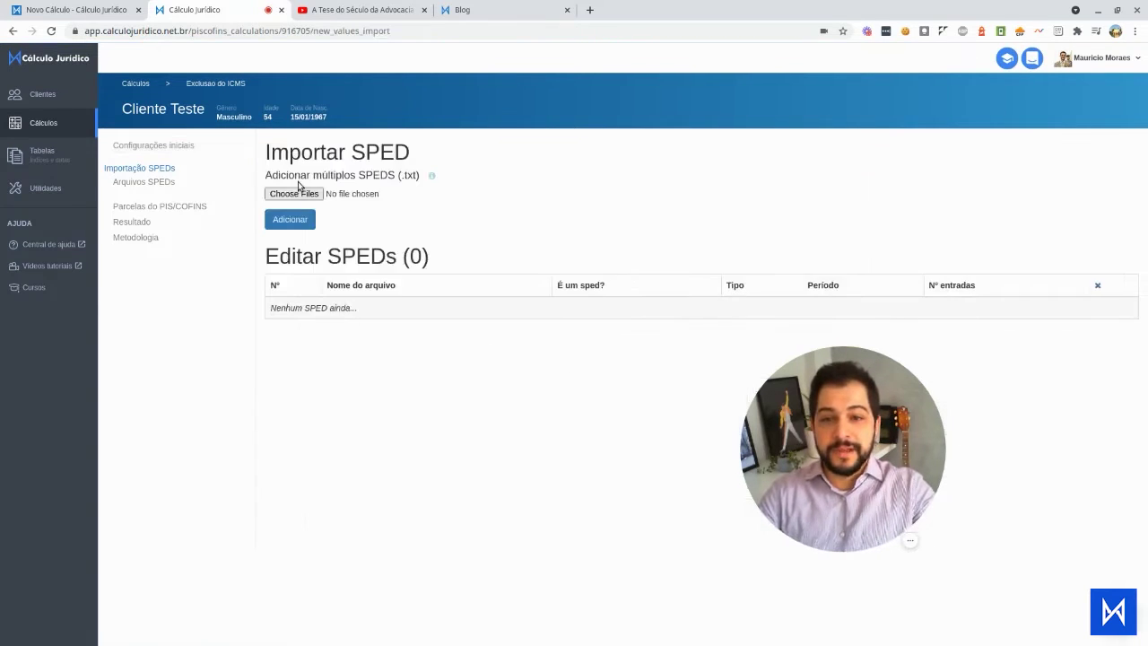
click(299, 191)
click(521, 209)
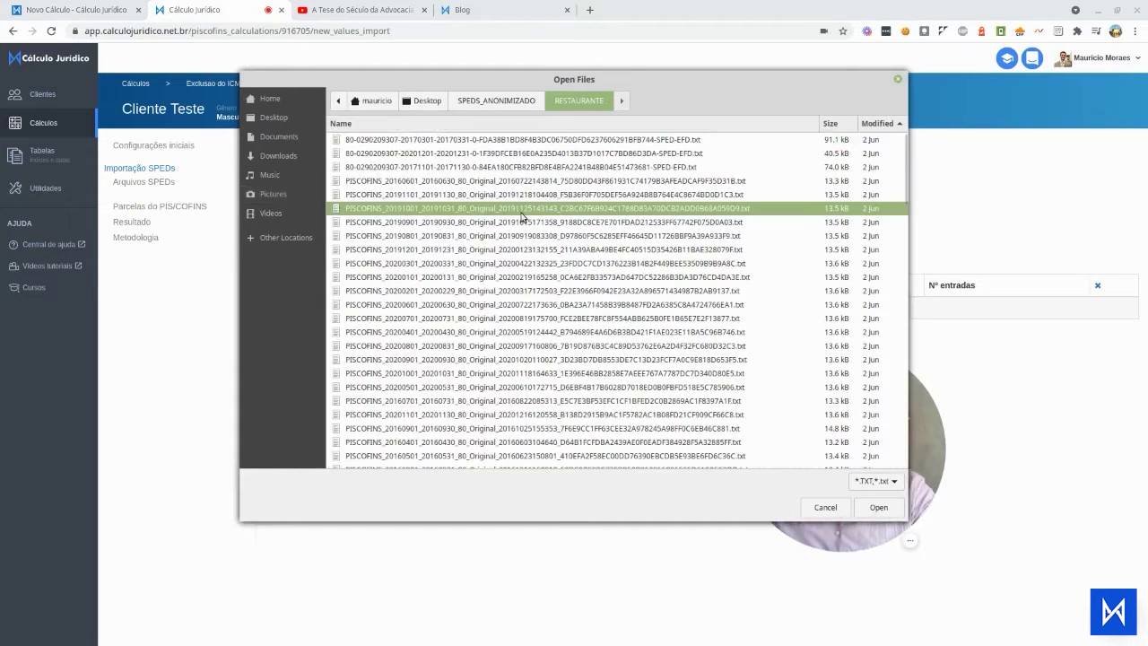
key(ctrl+a)
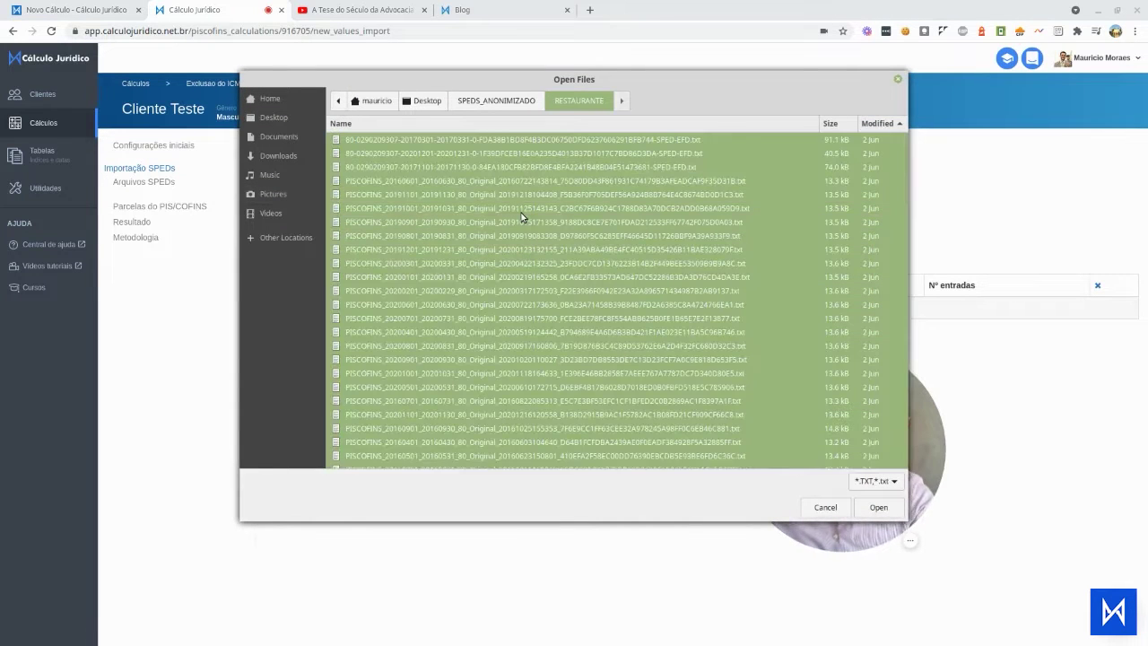
click(877, 507)
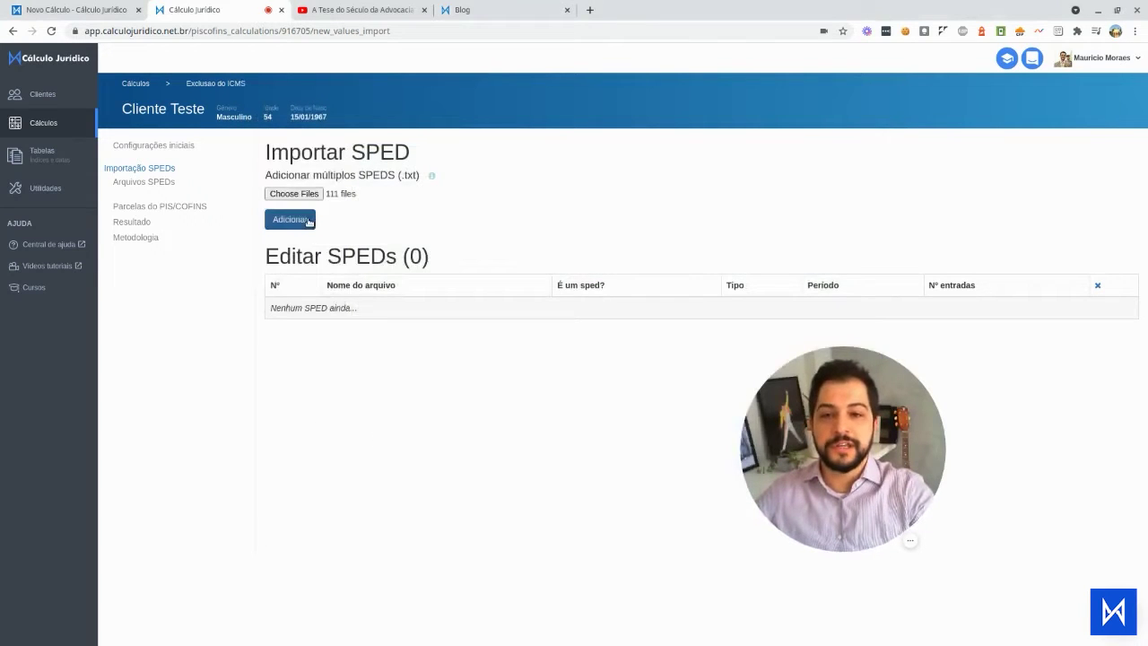
click(308, 220)
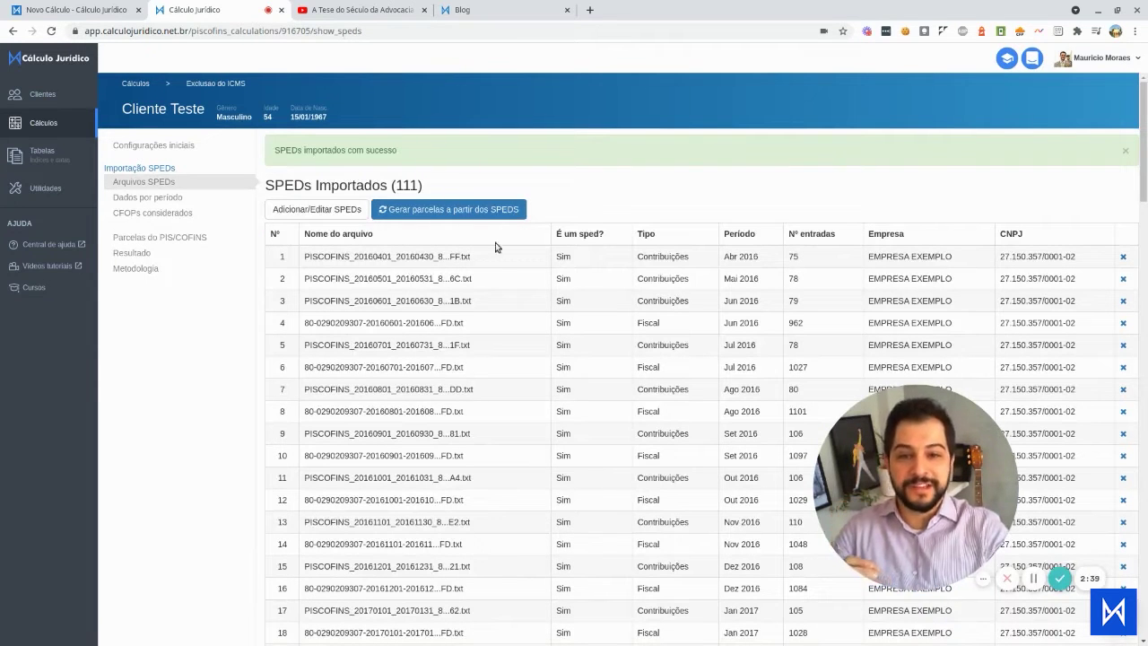
- Examine the list of imported SPEDs, checking file type, period, number of entries and company for each file
scroll(353, 556, down, 1)
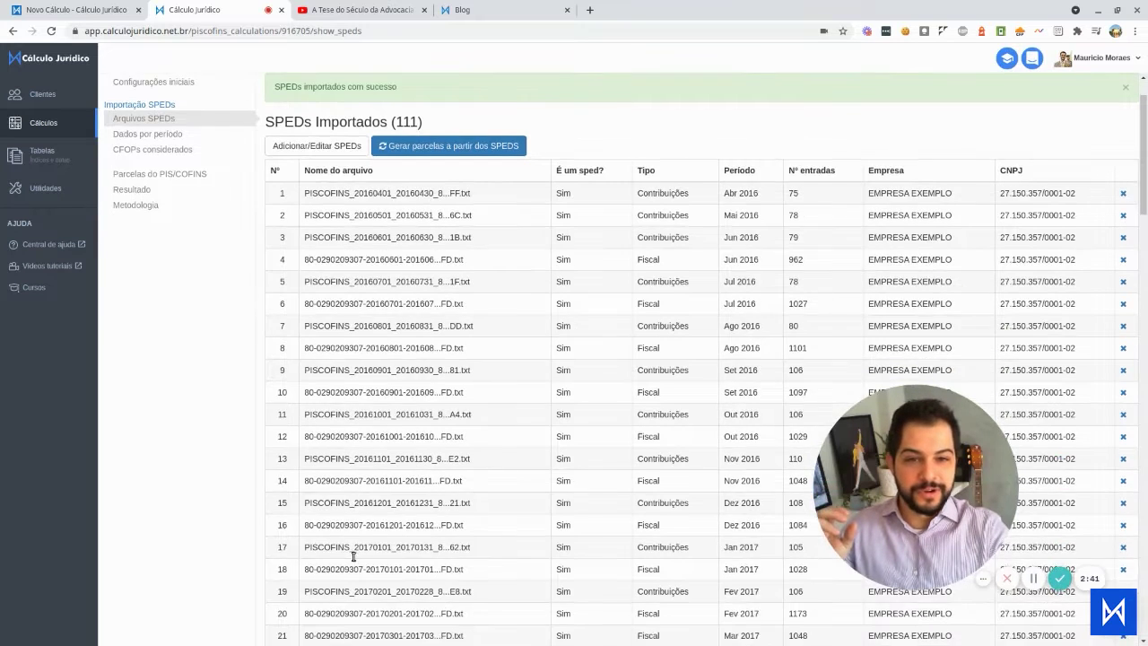
scroll(354, 556, up, 1)
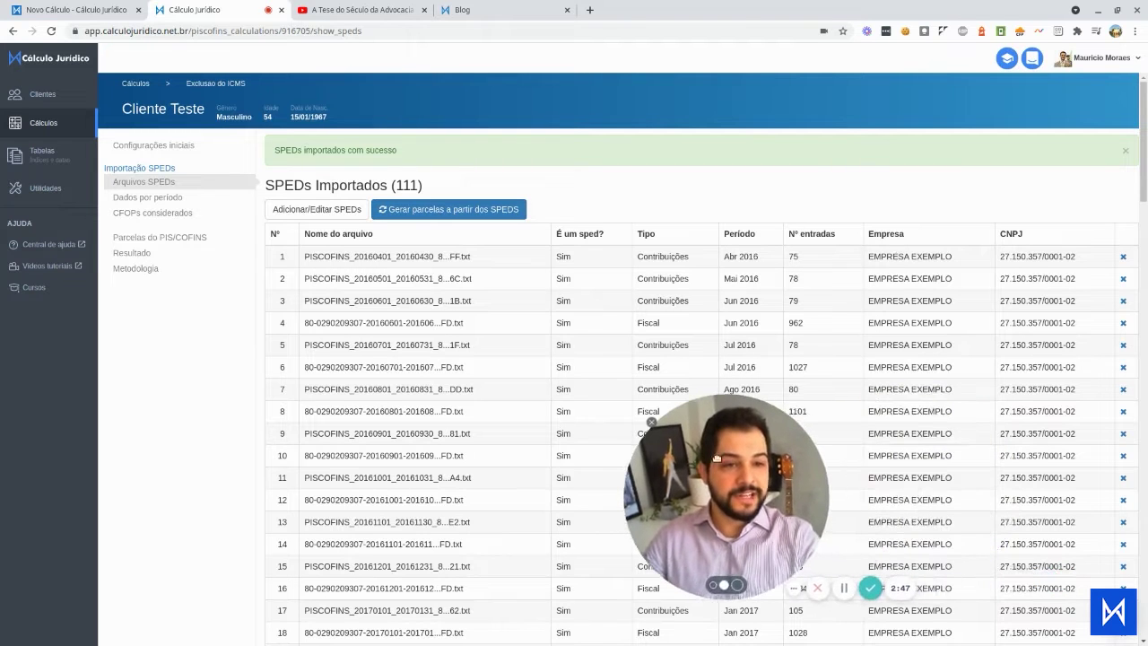
scroll(887, 352, down, 3)
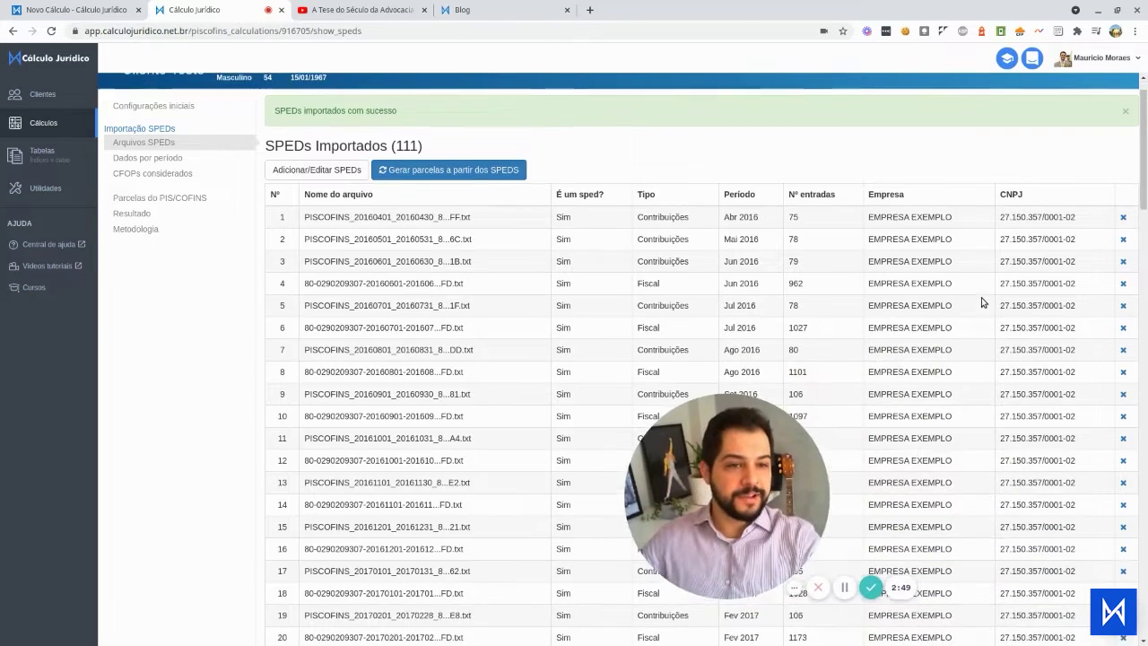
scroll(924, 341, down, 9)
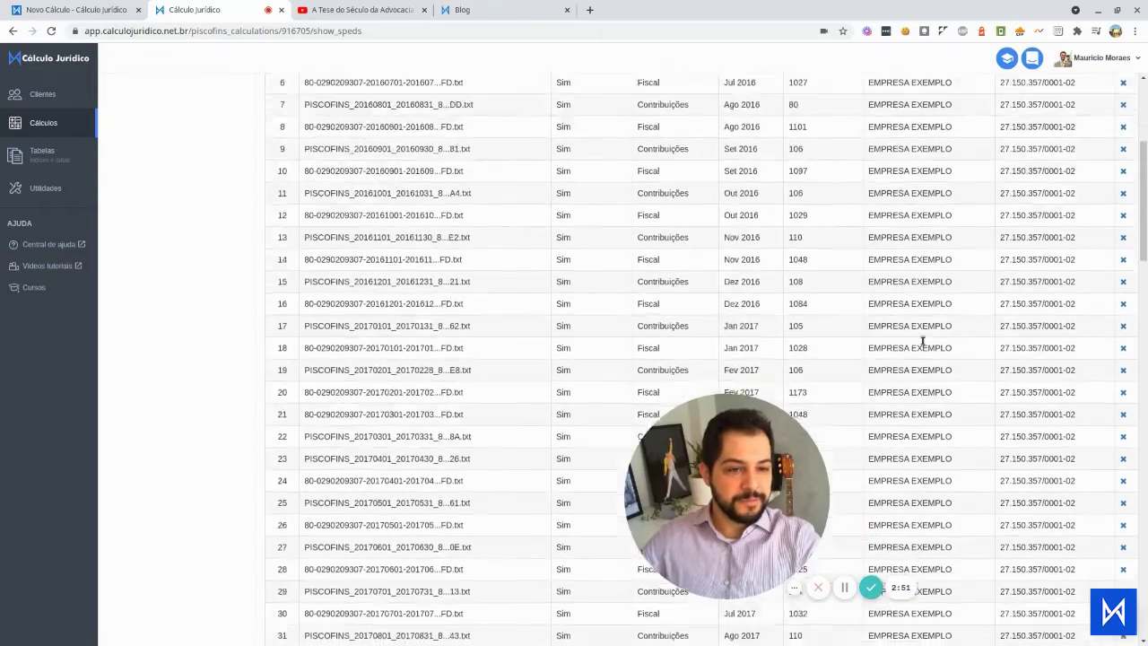
scroll(923, 405, down, 11)
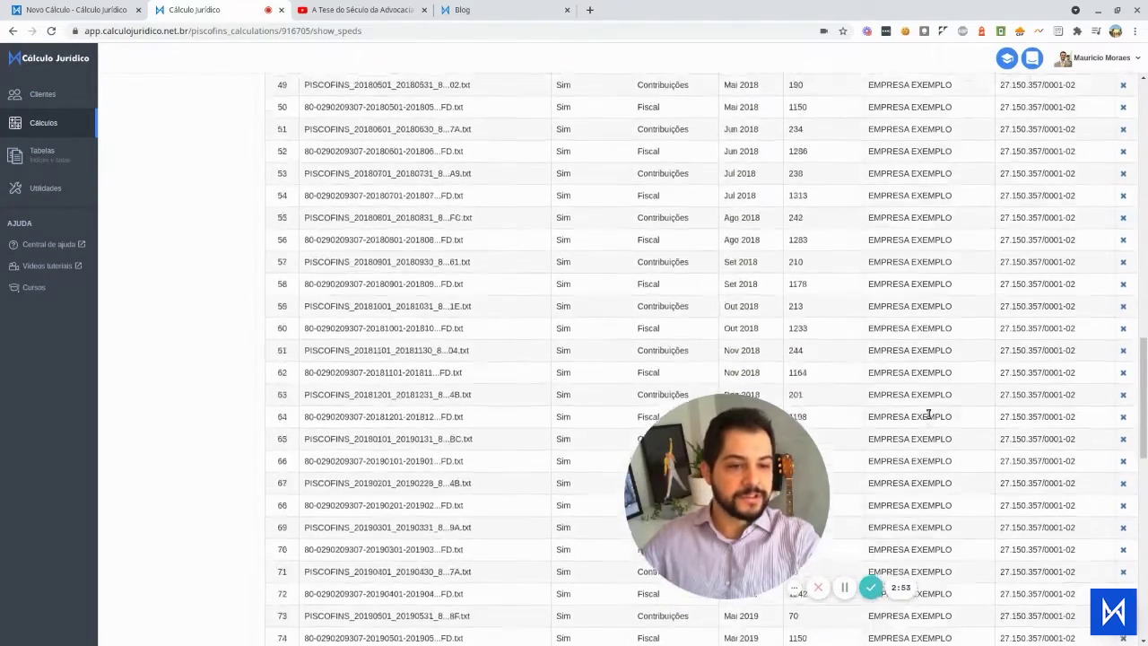
scroll(929, 439, down, 2)
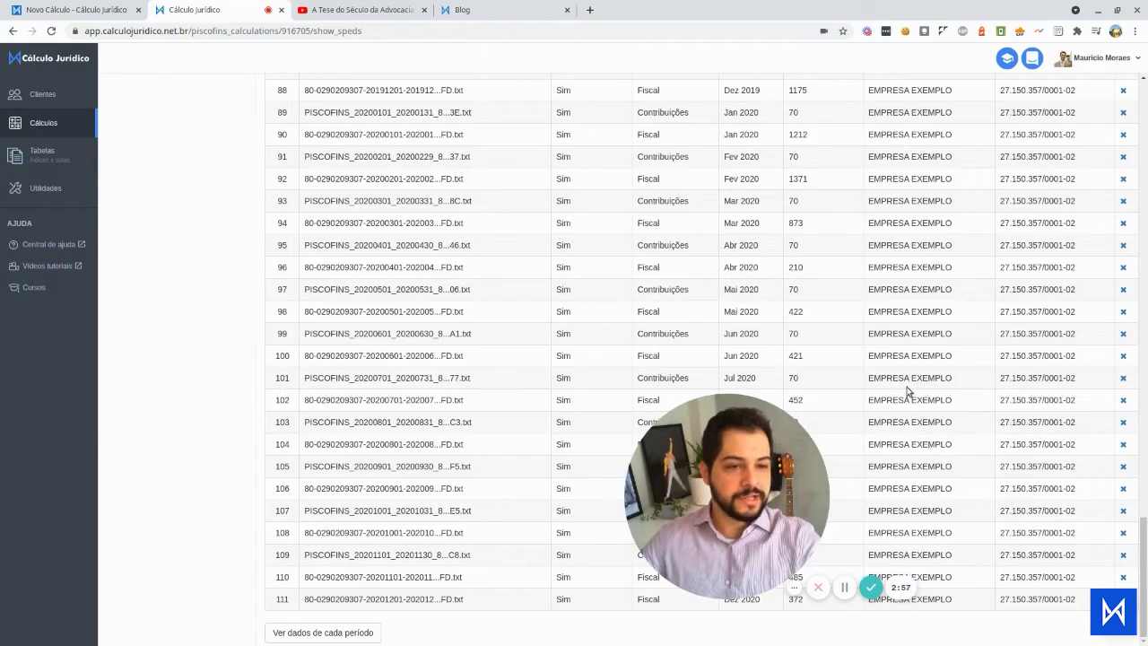
scroll(1022, 485, up, 5)
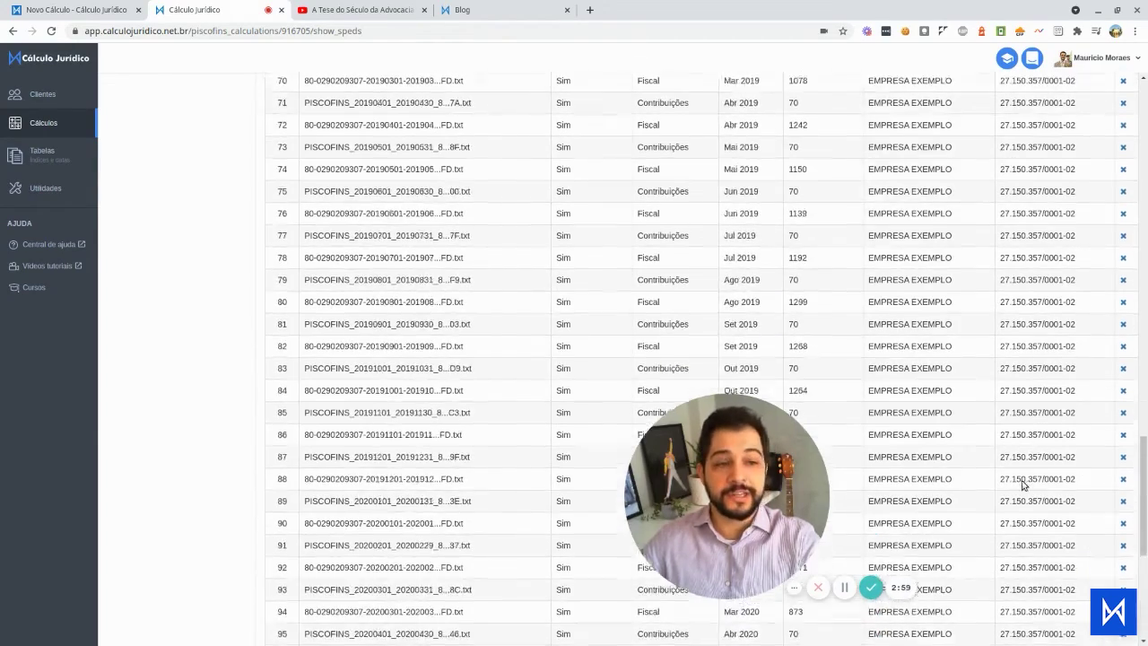
scroll(1023, 485, up, 11)
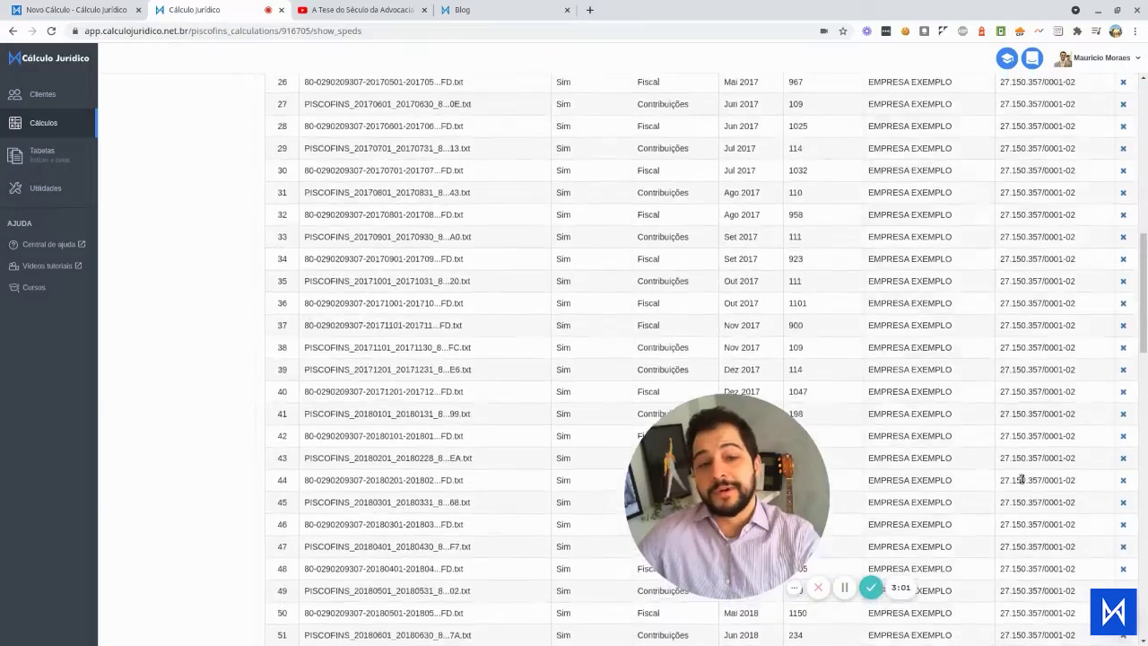
scroll(1021, 480, up, 10)
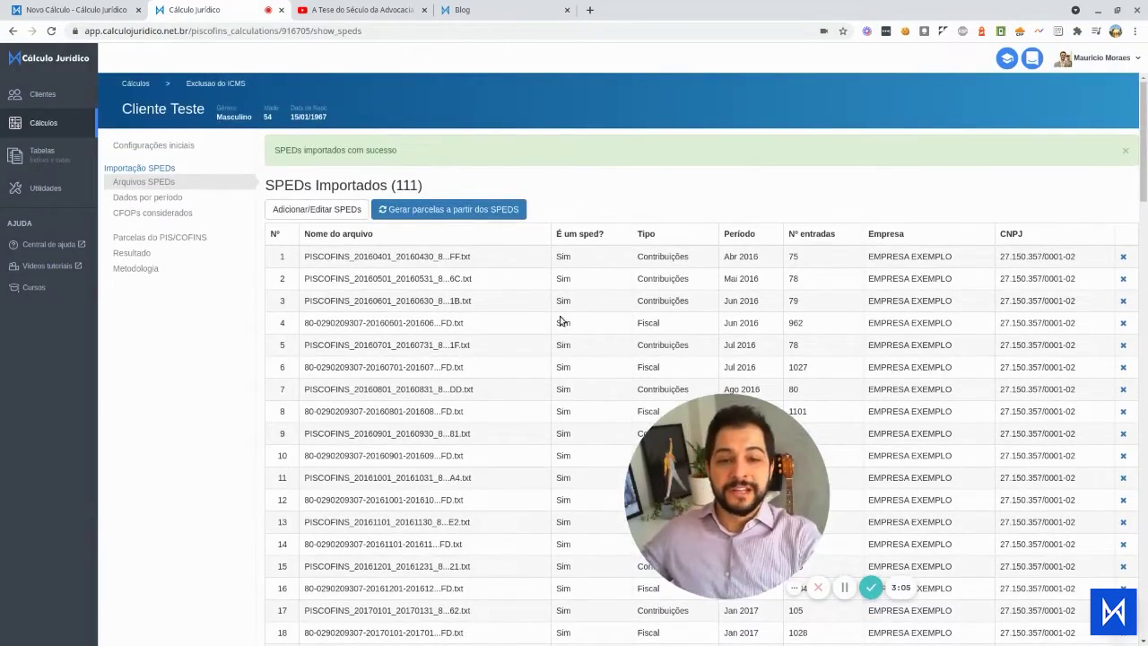
- Generate the PIS/COFINS installments from the imported SPEDs and review the monthly values for missing information
click(456, 212)
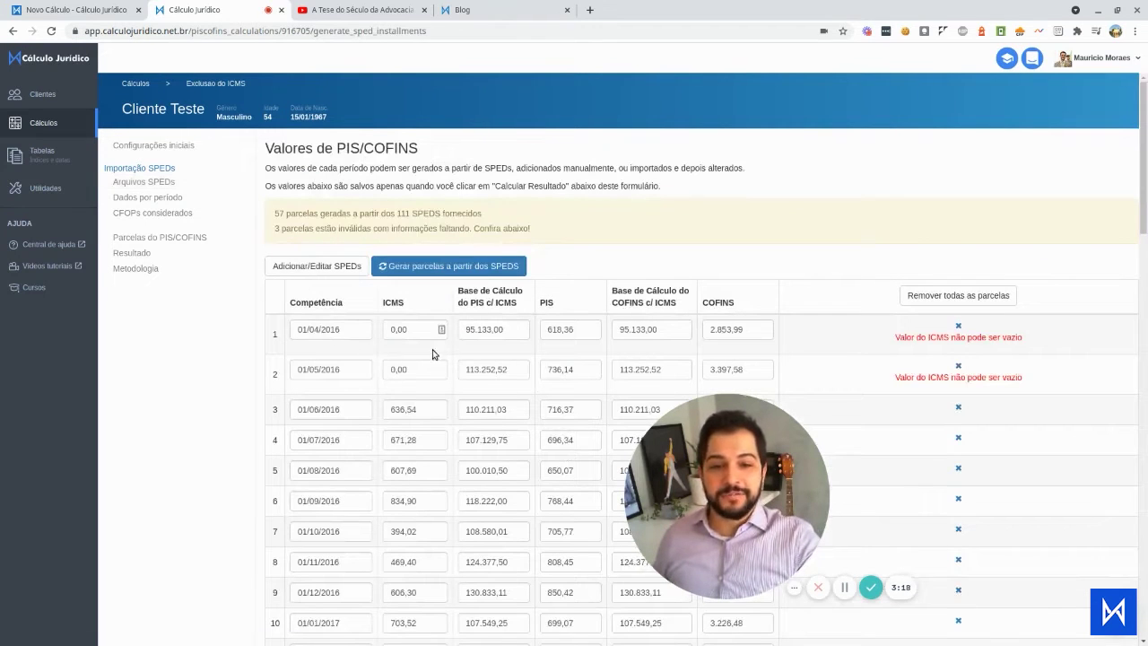
scroll(697, 382, down, 3)
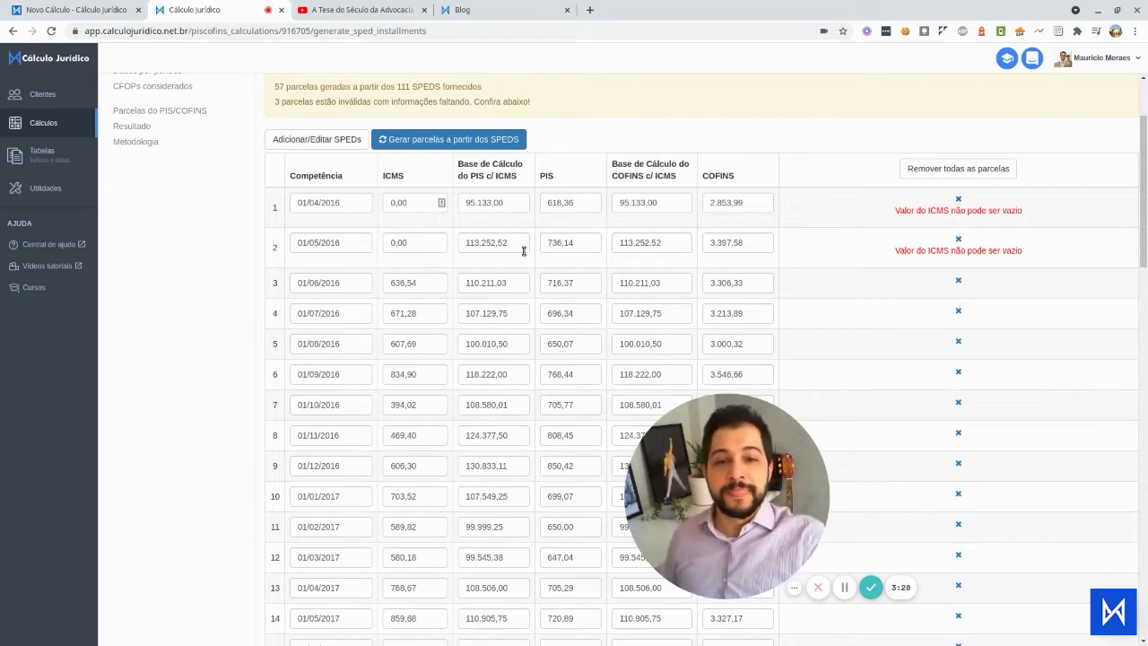
scroll(287, 170, up, 3)
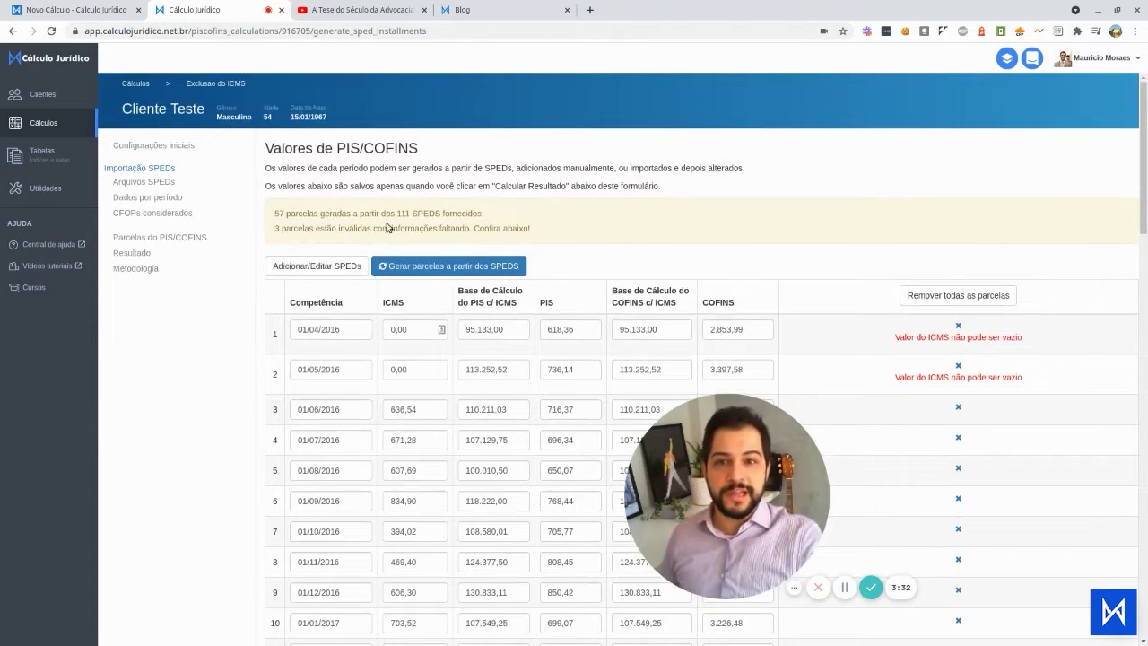
scroll(429, 460, down, 1)
scroll(429, 460, down, 3)
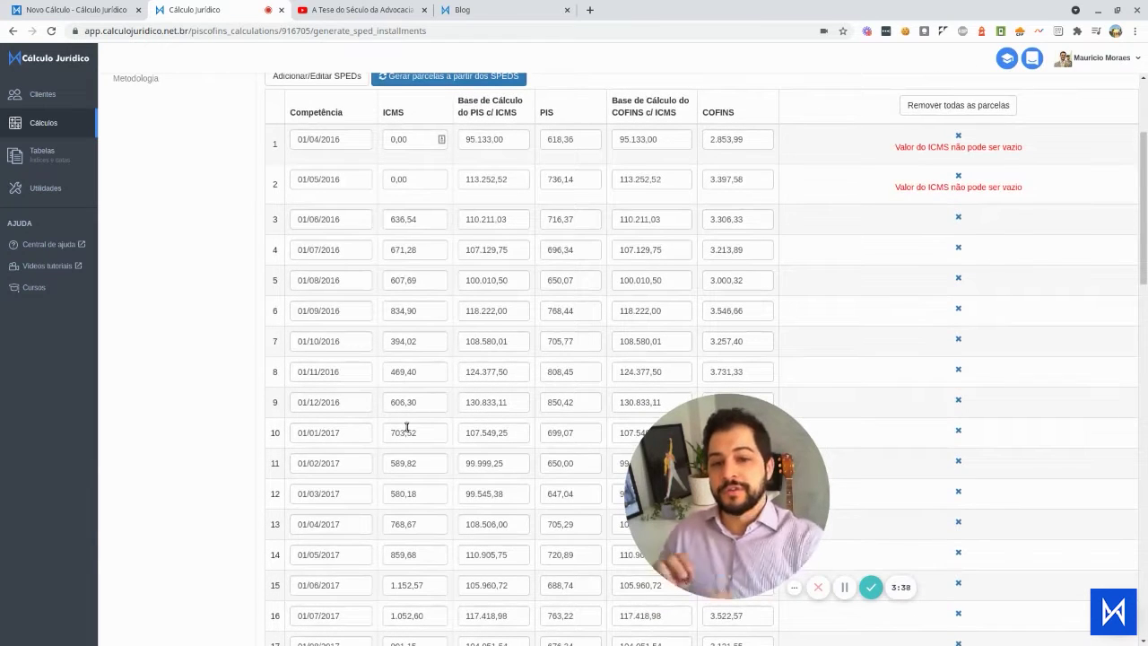
scroll(448, 358, down, 8)
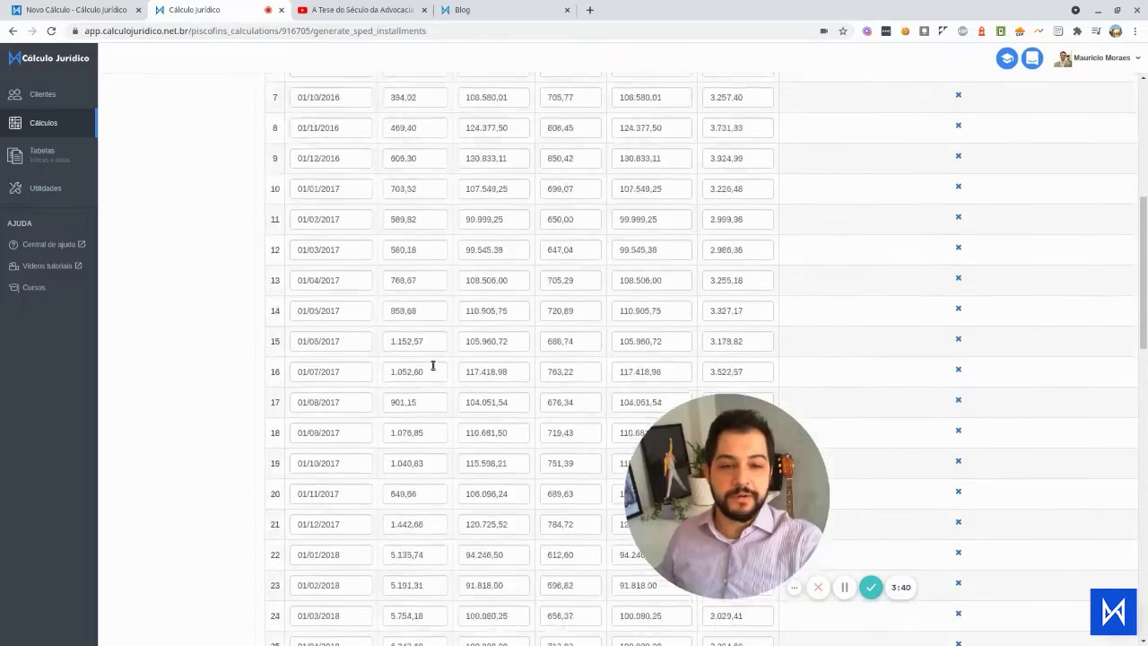
scroll(431, 368, down, 10)
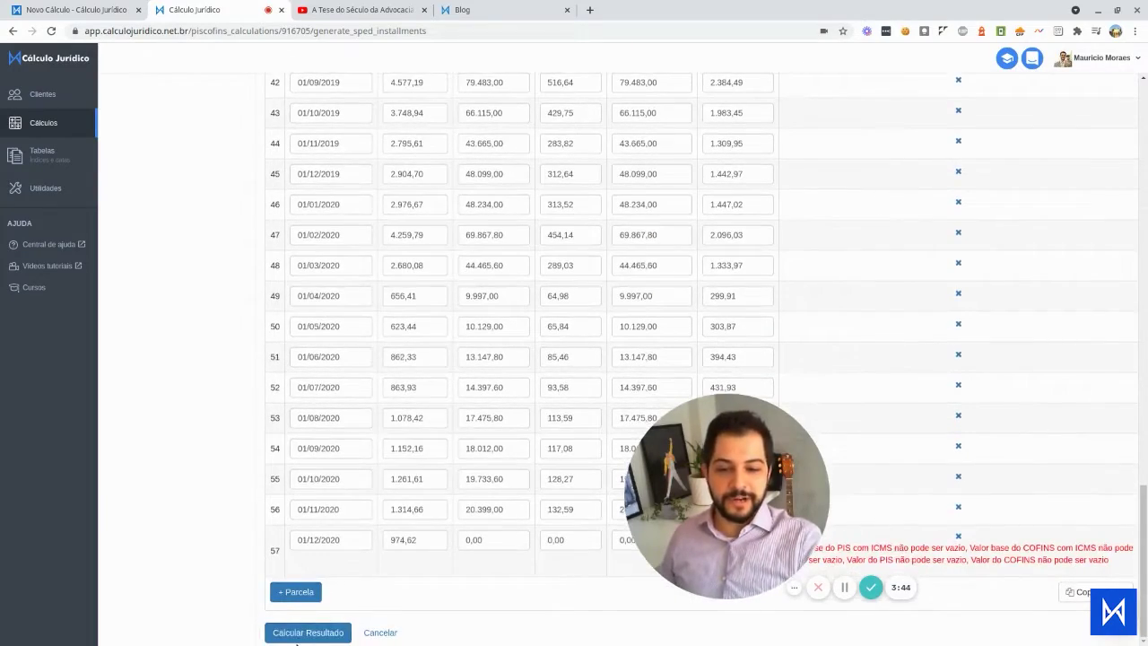
- Calculate the result from the generated installments and check the total refund amount
click(309, 634)
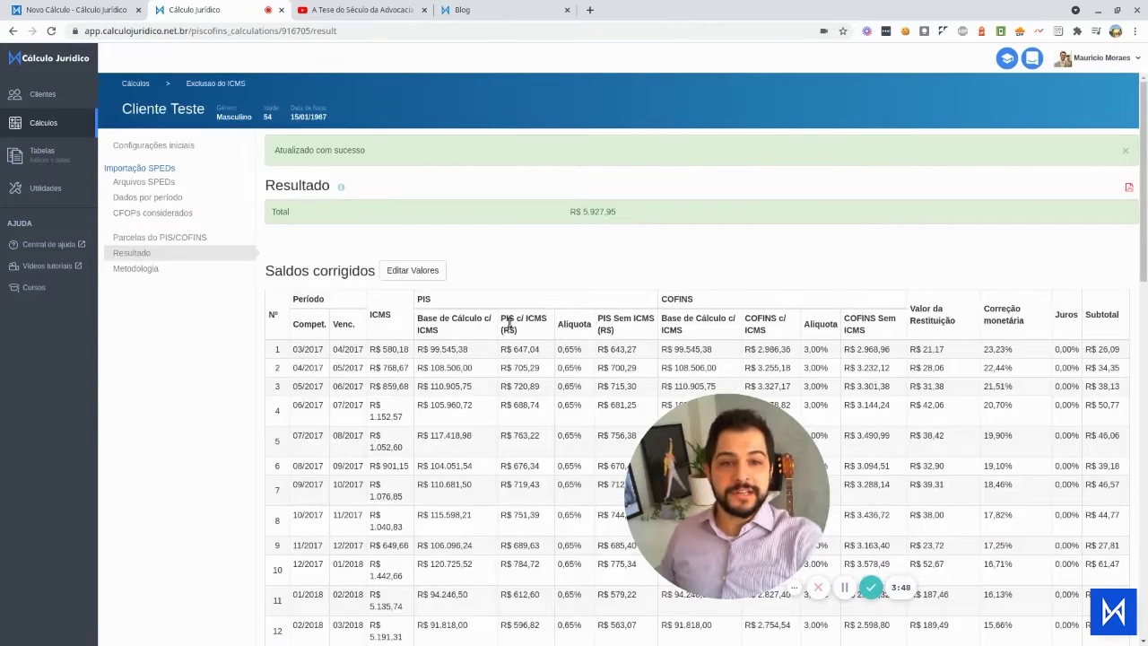
drag(613, 217, 570, 215)
click(579, 229)
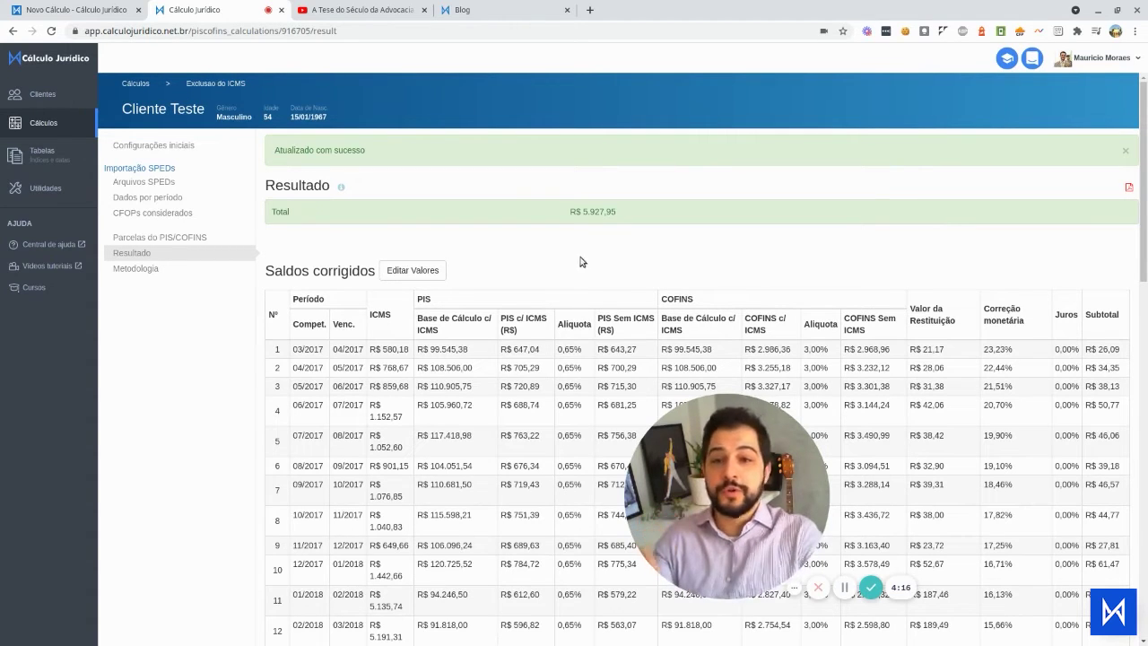
- Open the SPED data by period and check which months have SPED Contribuições and SPED Fiscal files
click(183, 197)
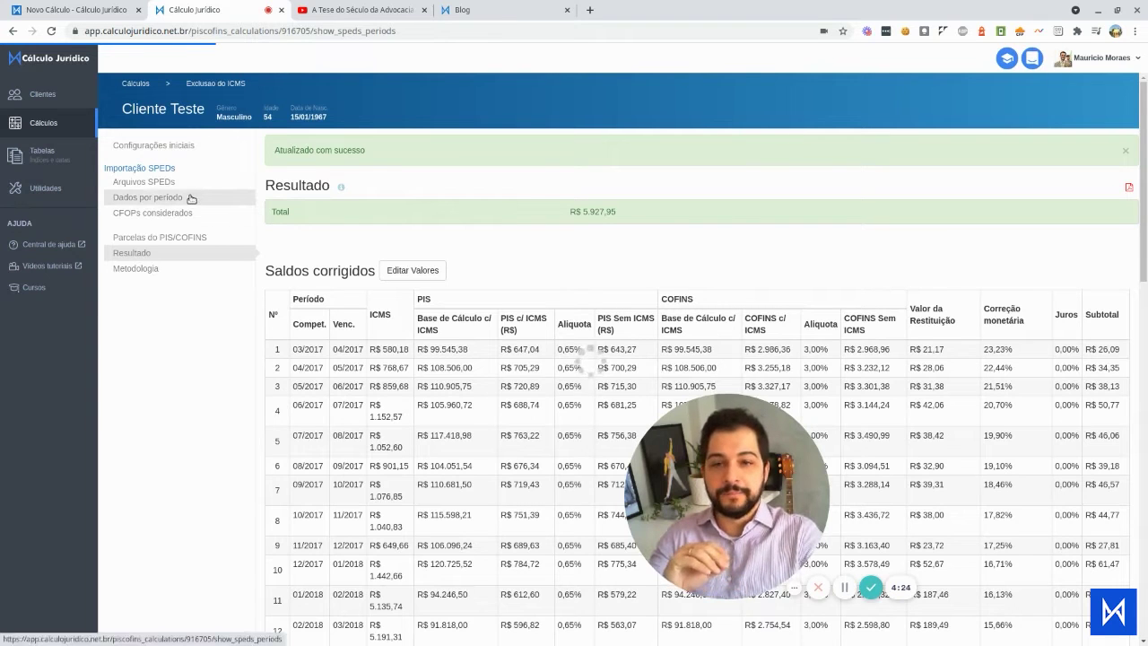
drag(738, 440, 706, 193)
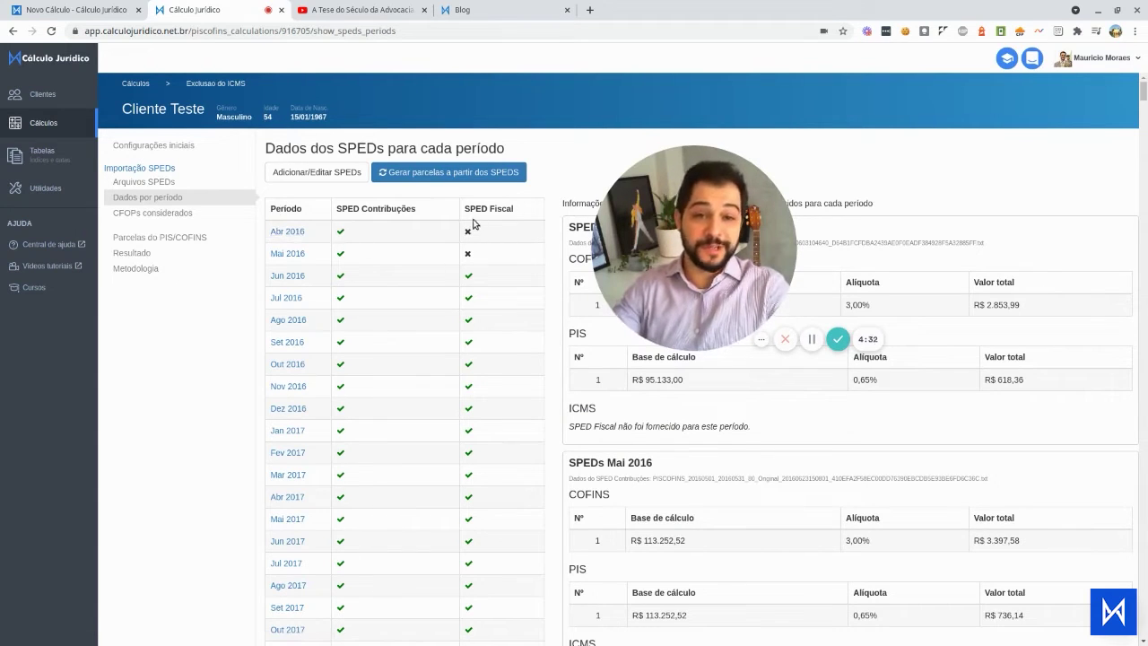
scroll(438, 260, down, 3)
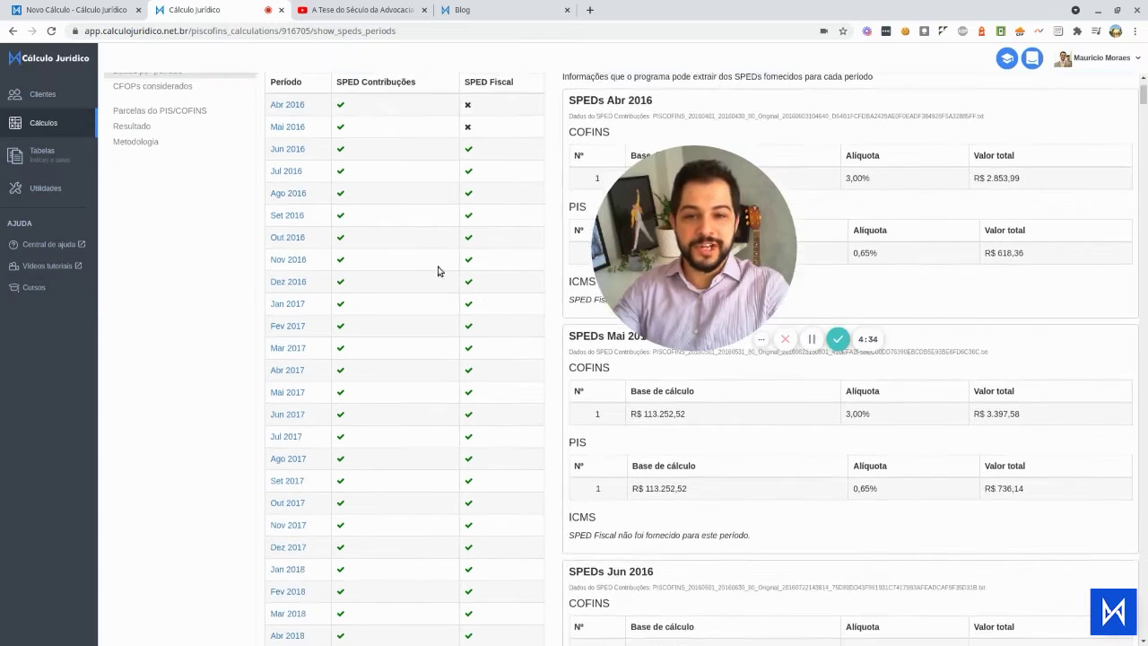
scroll(411, 351, down, 3)
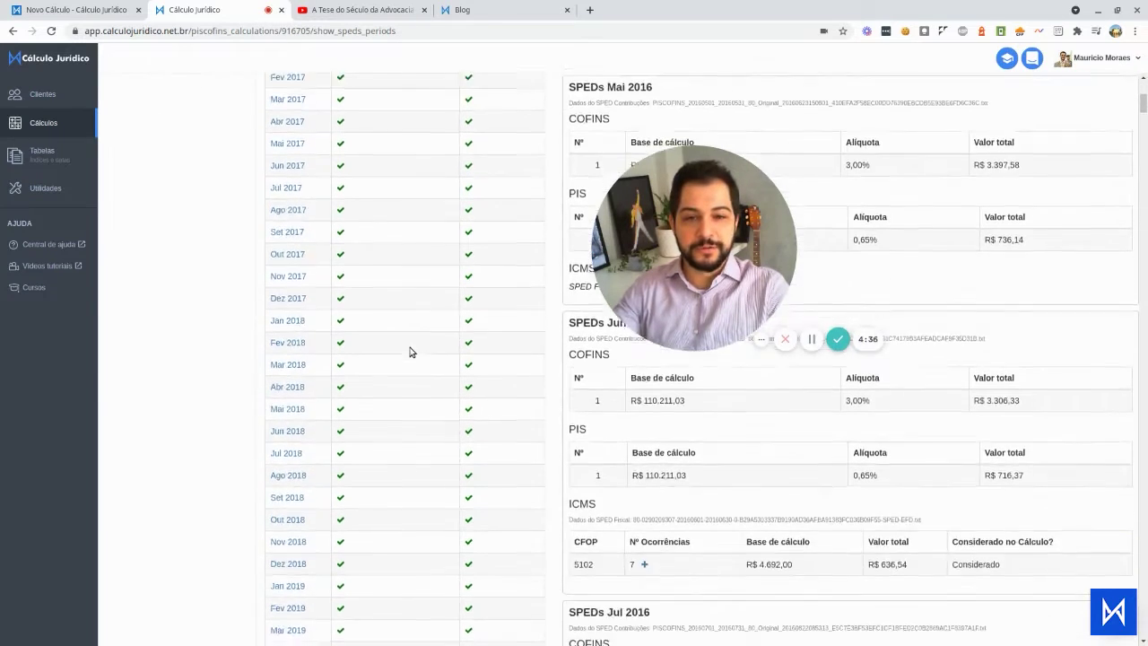
scroll(413, 351, up, 5)
- Expand the CFOP 5102 occurrences in the June 2016 ICMS data and examine whether each entry is considered in the calculation
drag(714, 251, 444, 337)
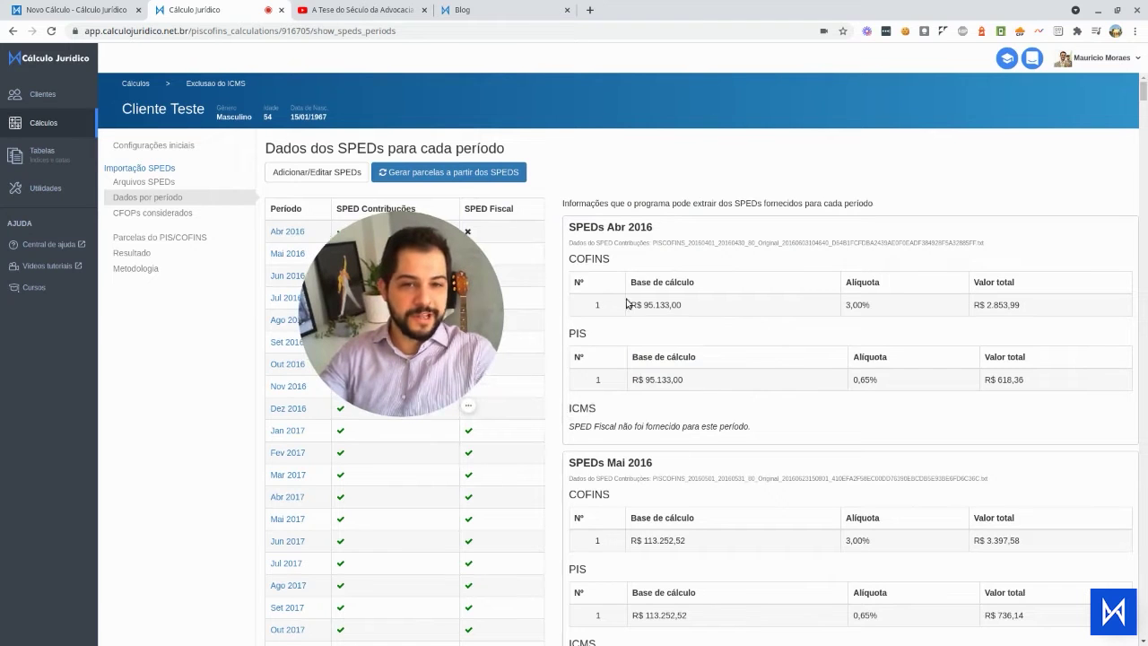
scroll(663, 459, down, 7)
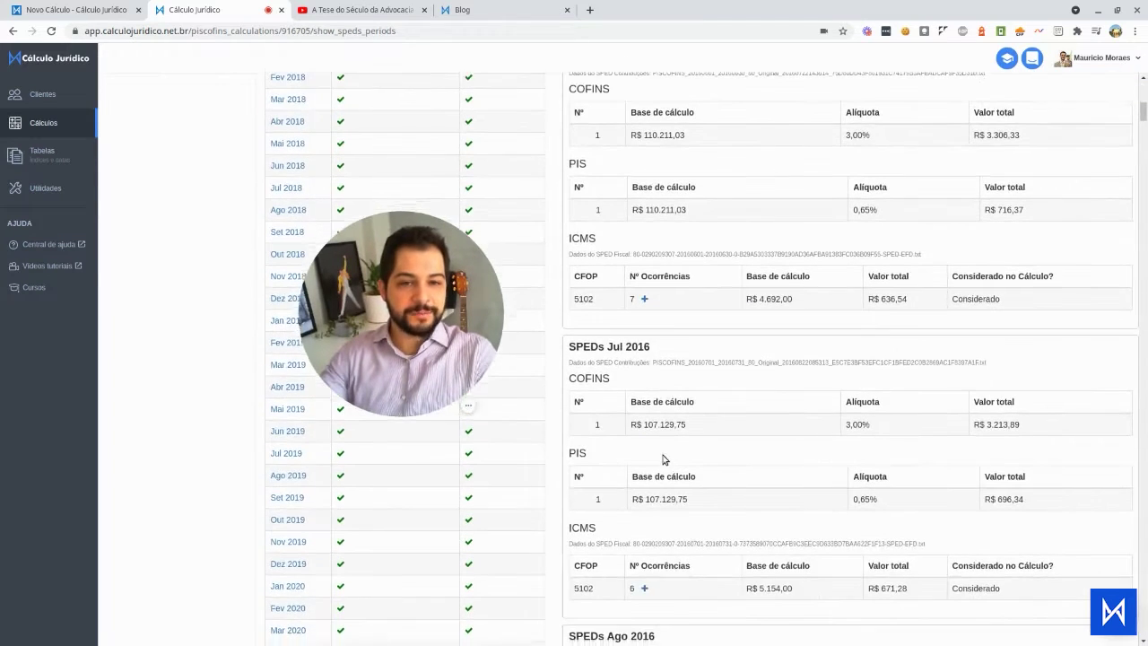
scroll(664, 459, up, 1)
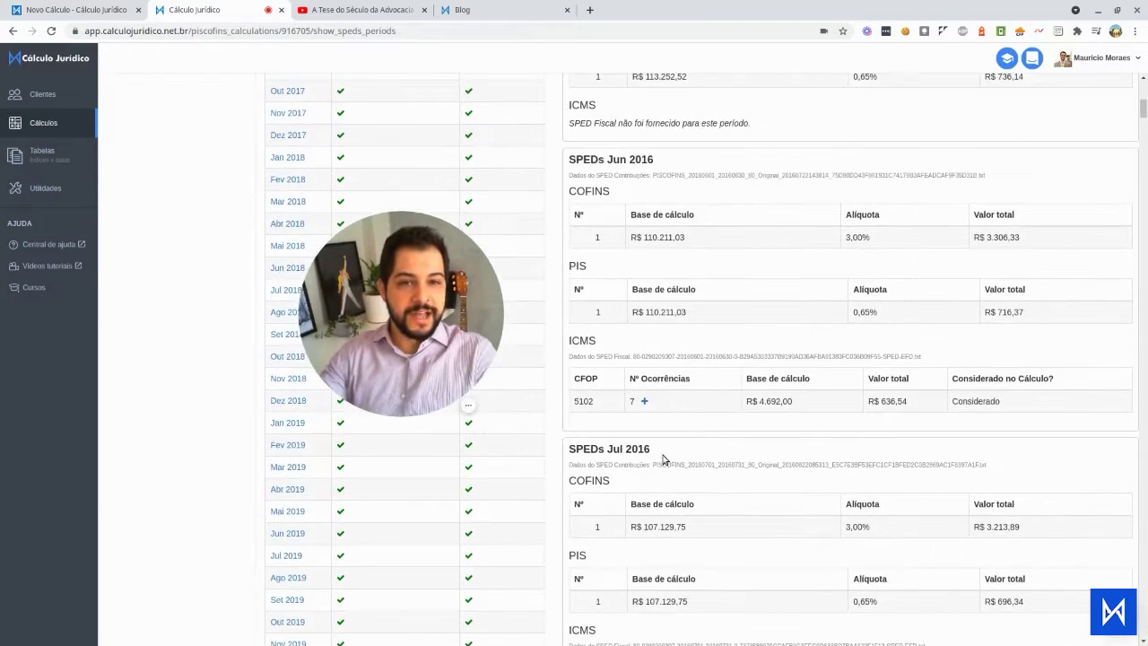
click(644, 401)
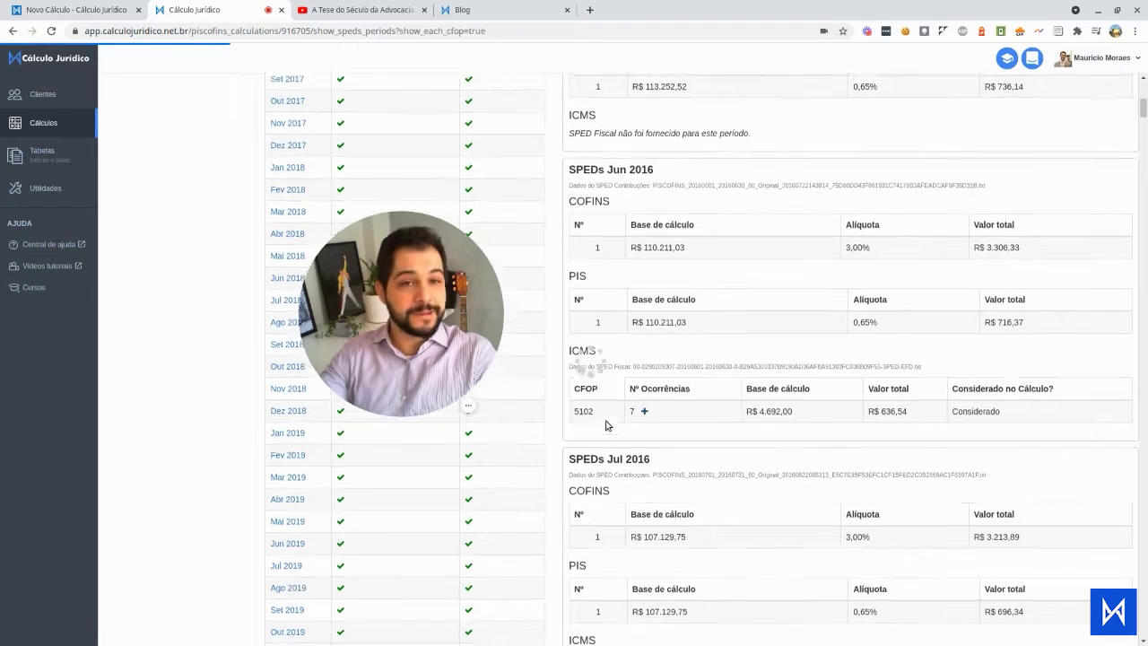
scroll(604, 425, up, 3)
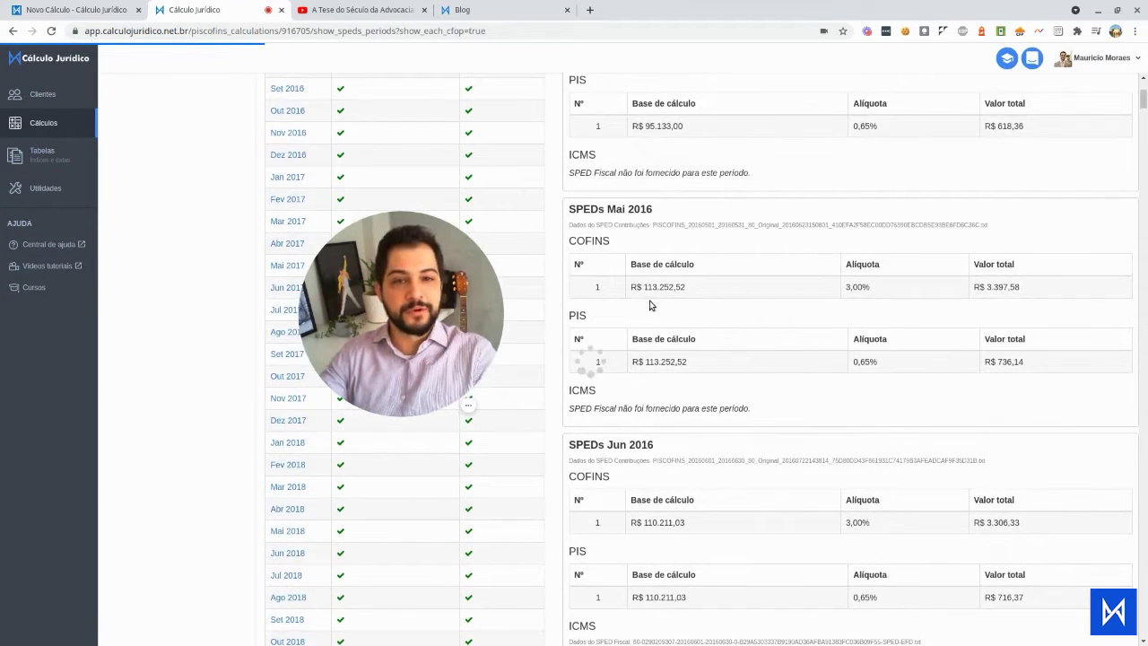
scroll(648, 308, down, 3)
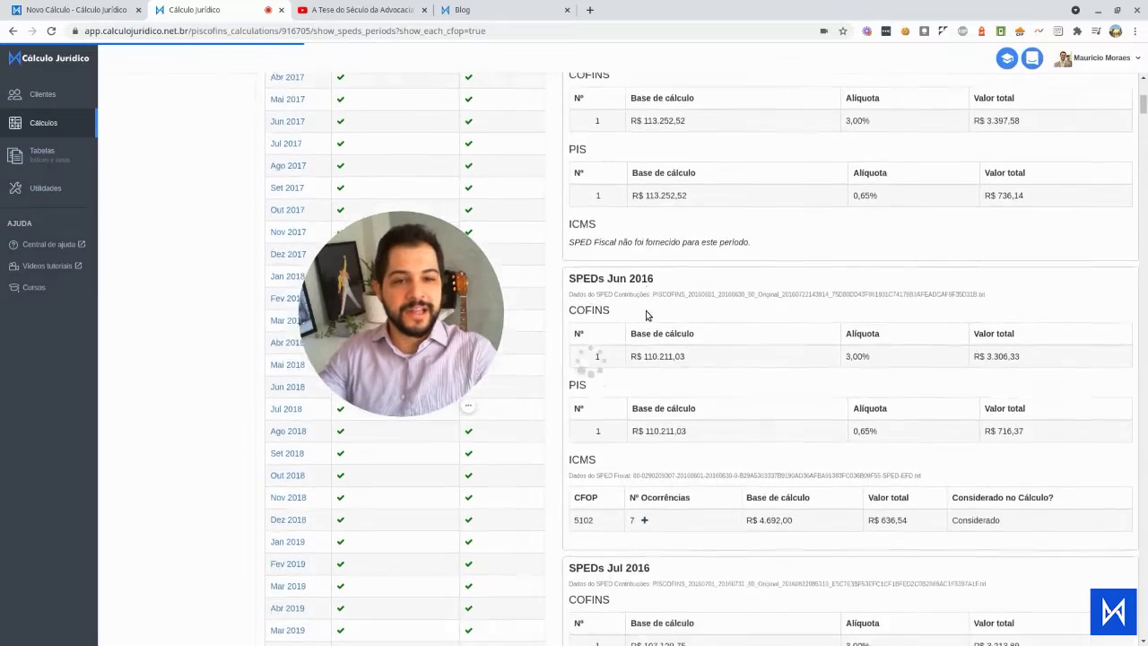
scroll(645, 321, down, 4)
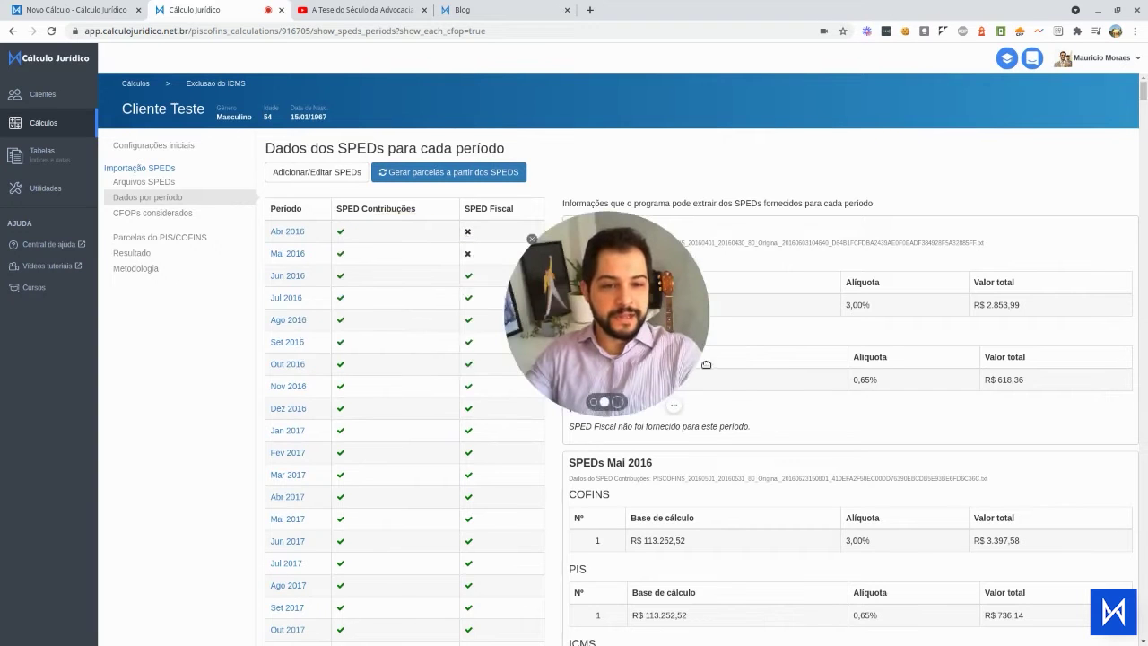
scroll(732, 463, down, 6)
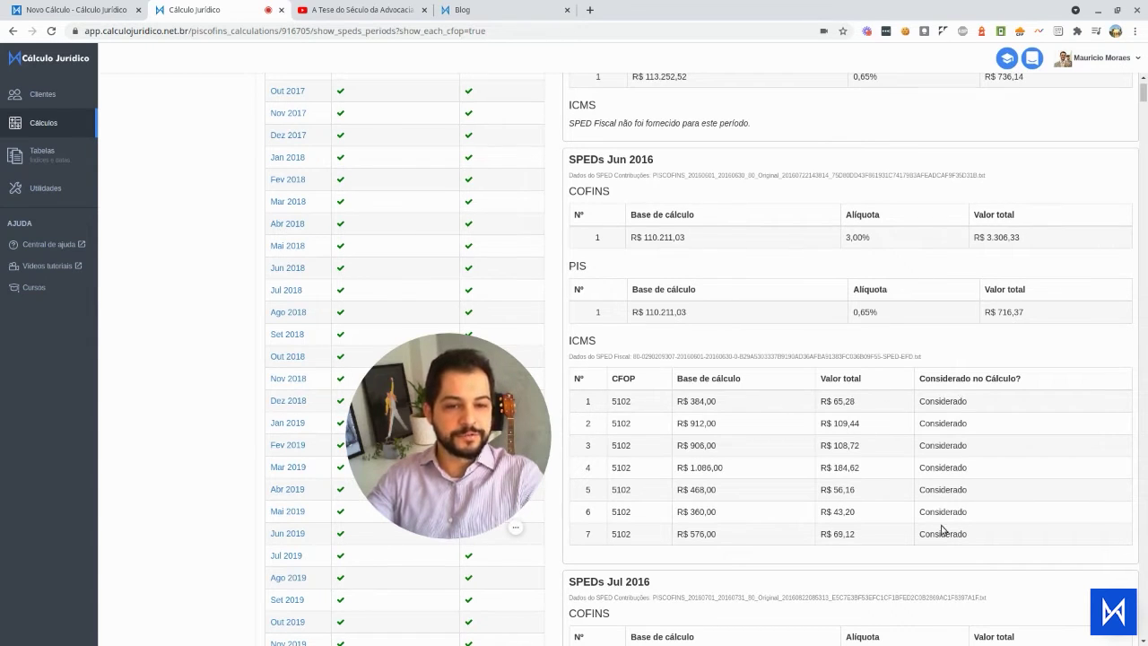
scroll(941, 530, down, 2)
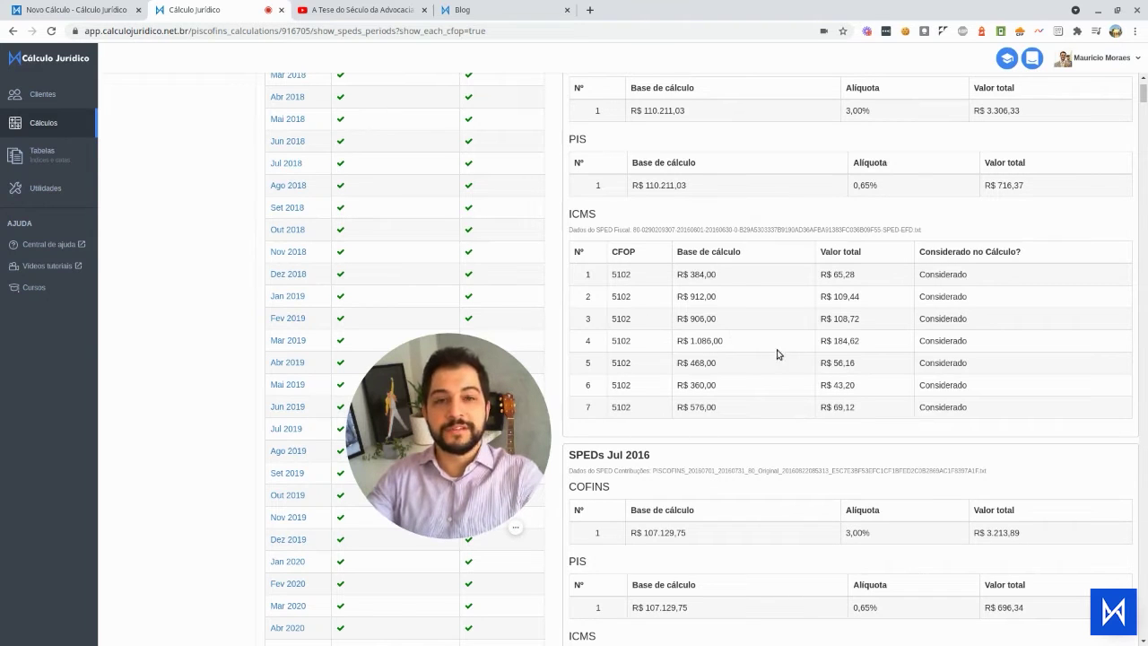
scroll(595, 340, up, 8)
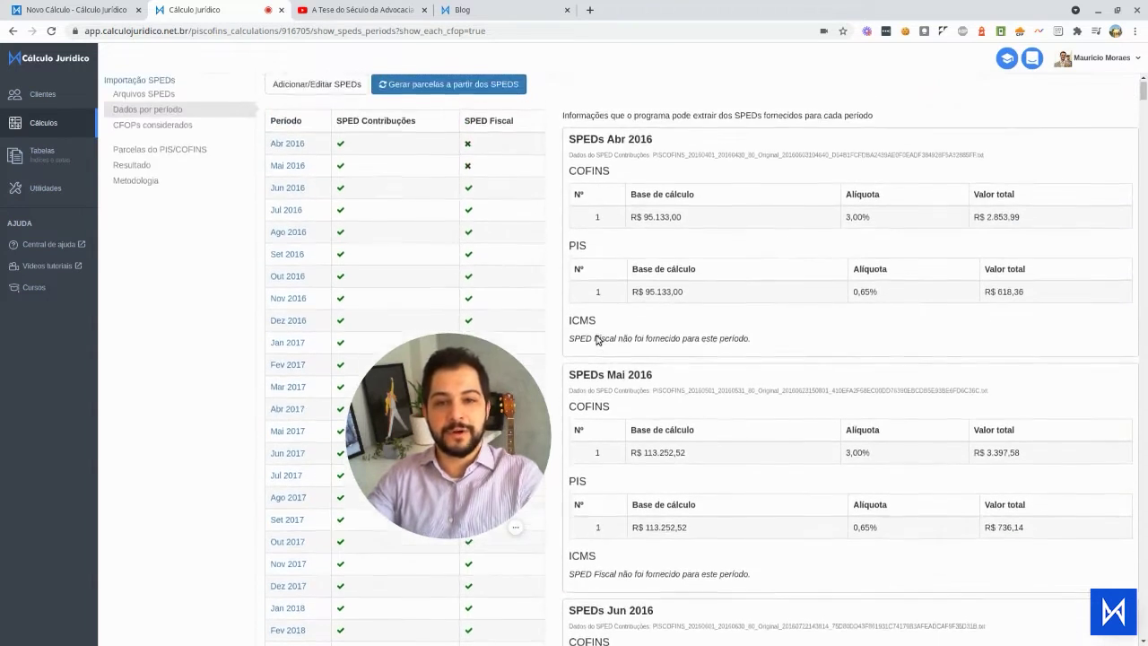
scroll(596, 339, up, 1)
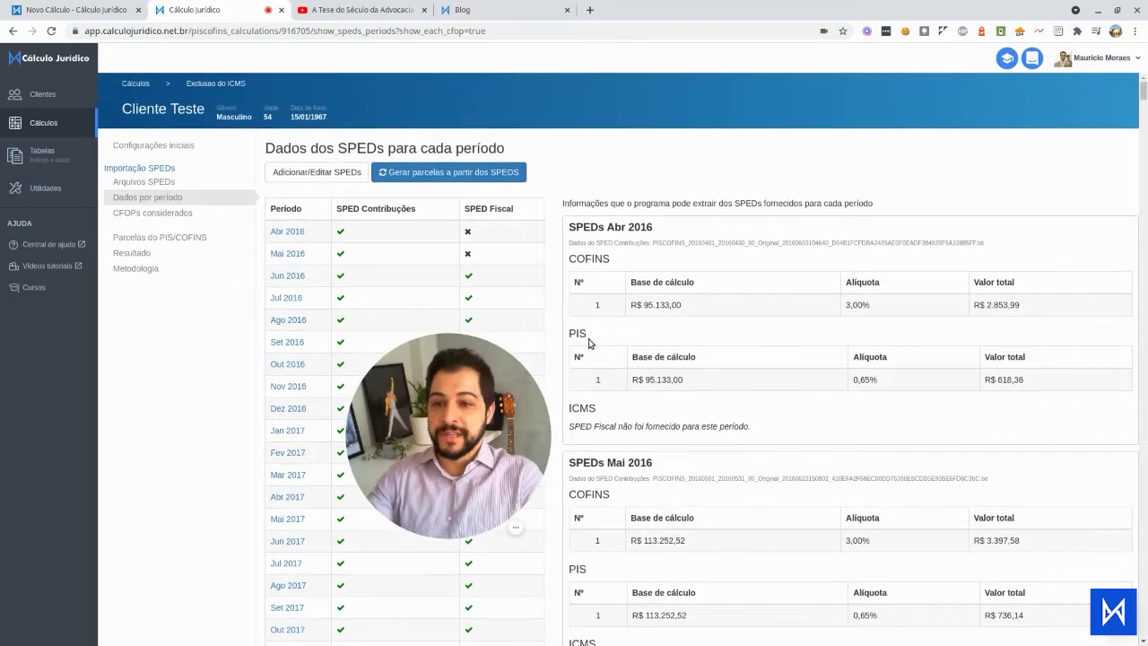
- Reopen the calculation result, and switch to the YouTube video "A Tese do Século da Advocacia"
click(183, 256)
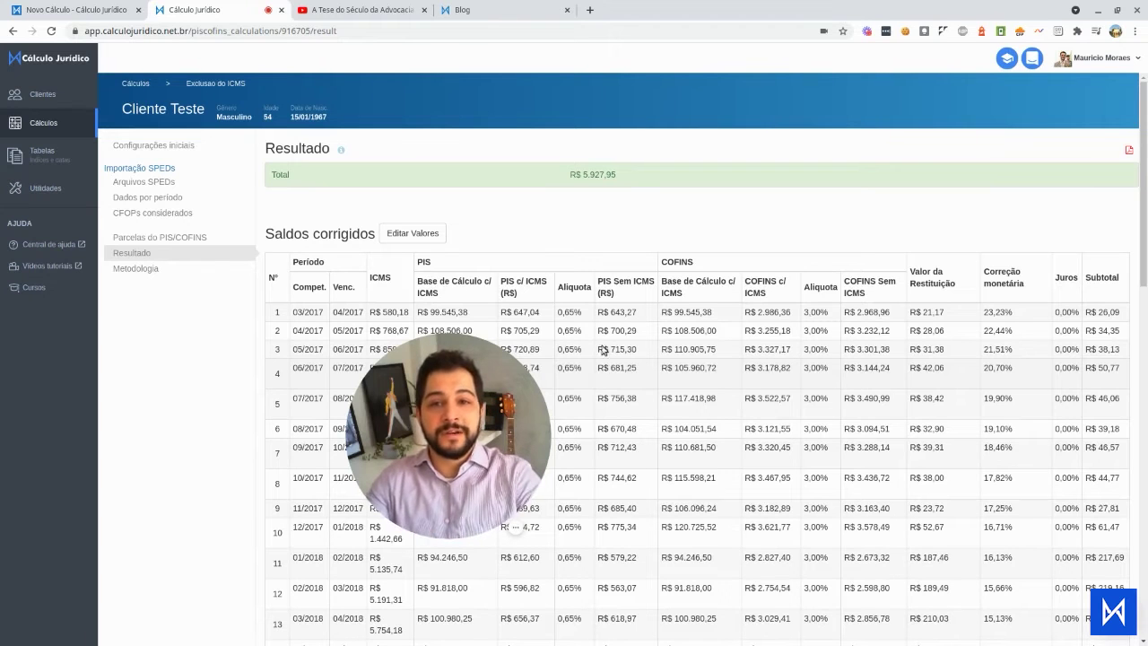
click(401, 7)
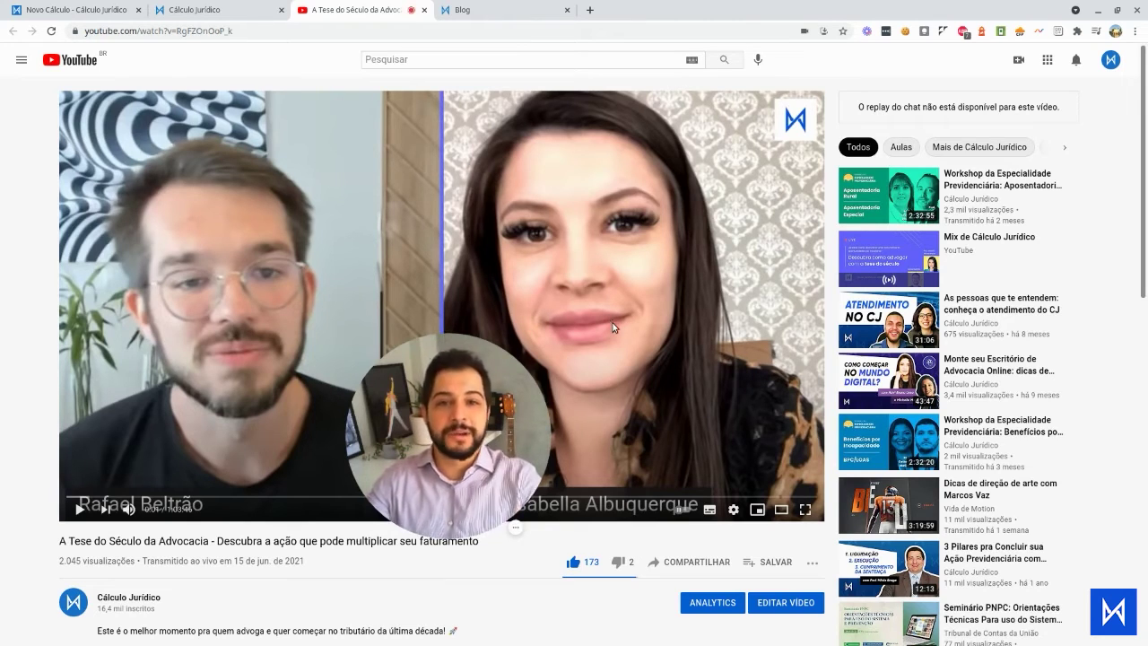
- Open the Part 1 article on excluding ICMS from the PIS/COFINS base from the Cálculo Jurídico blog and skim it through to its conclusion
click(503, 11)
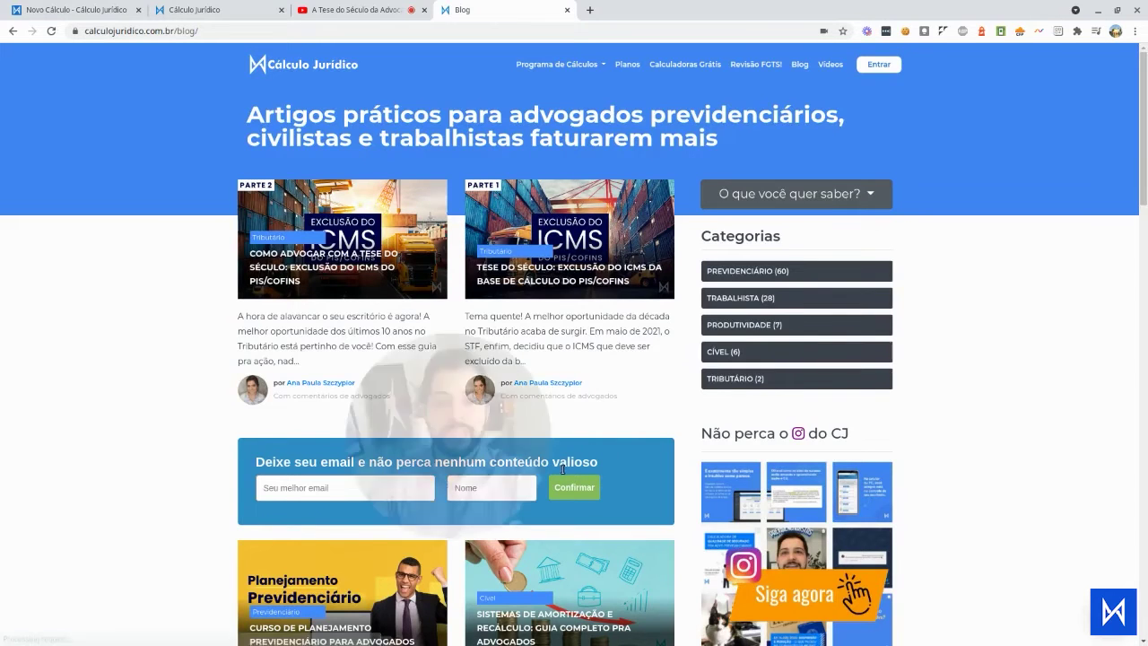
drag(444, 427, 145, 503)
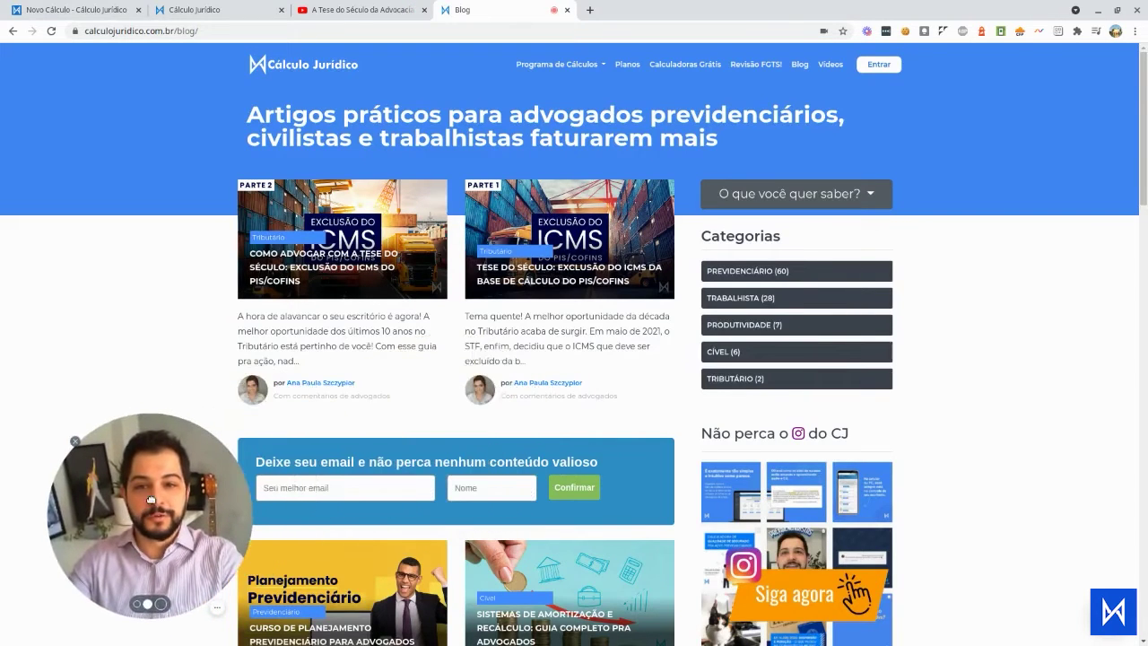
click(639, 219)
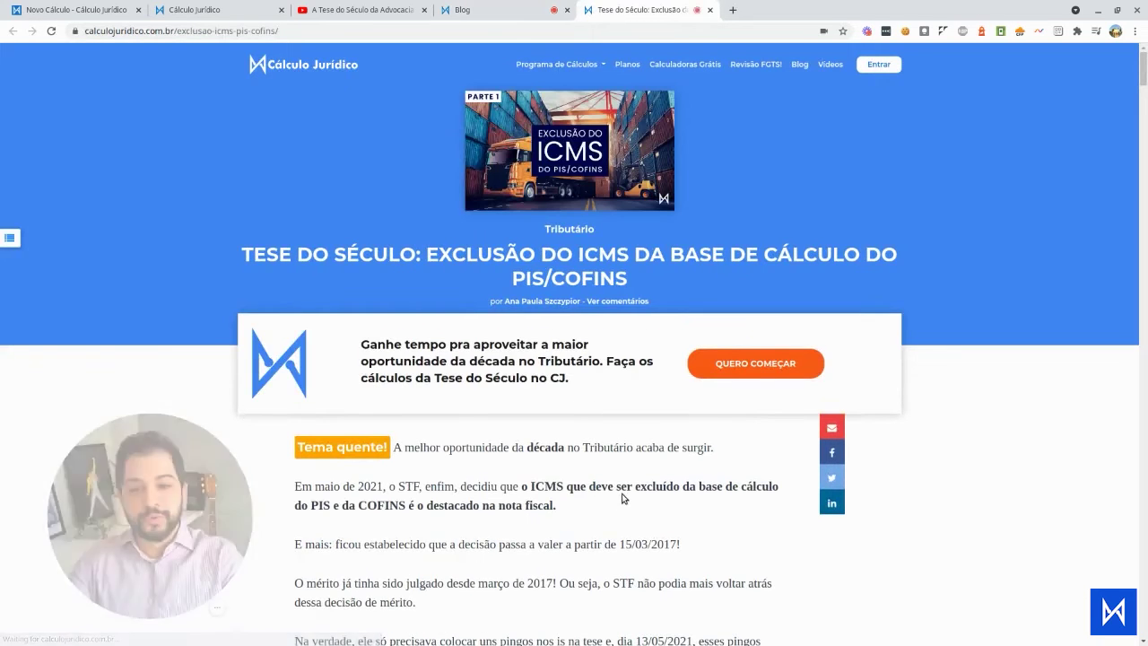
scroll(579, 525, down, 3)
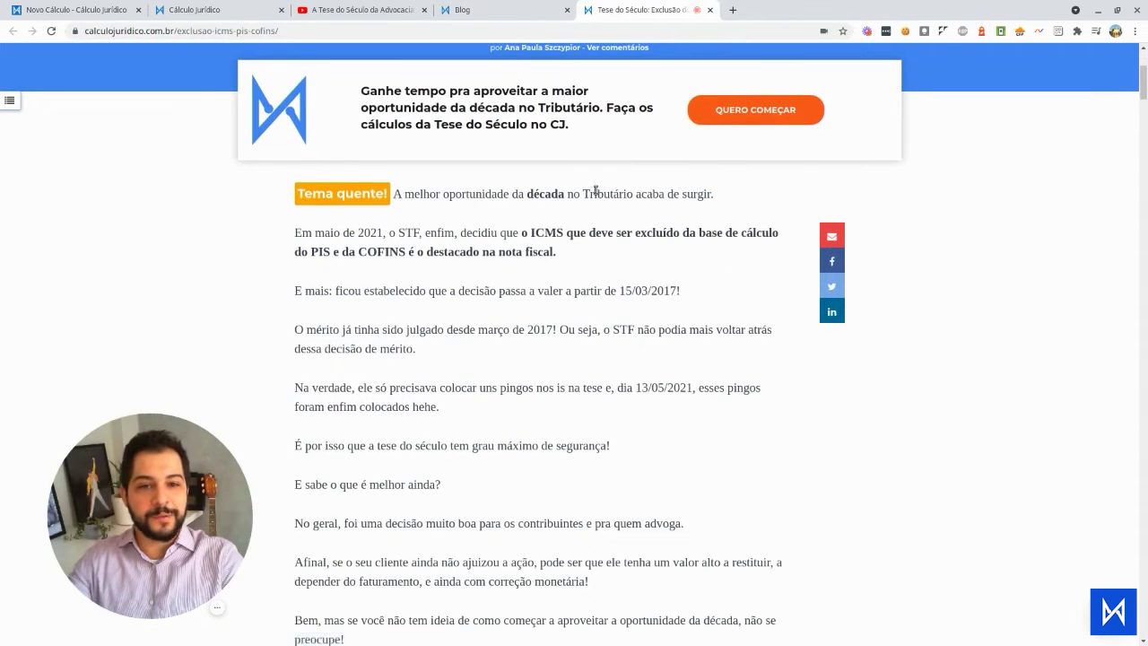
scroll(582, 269, down, 6)
scroll(592, 347, down, 8)
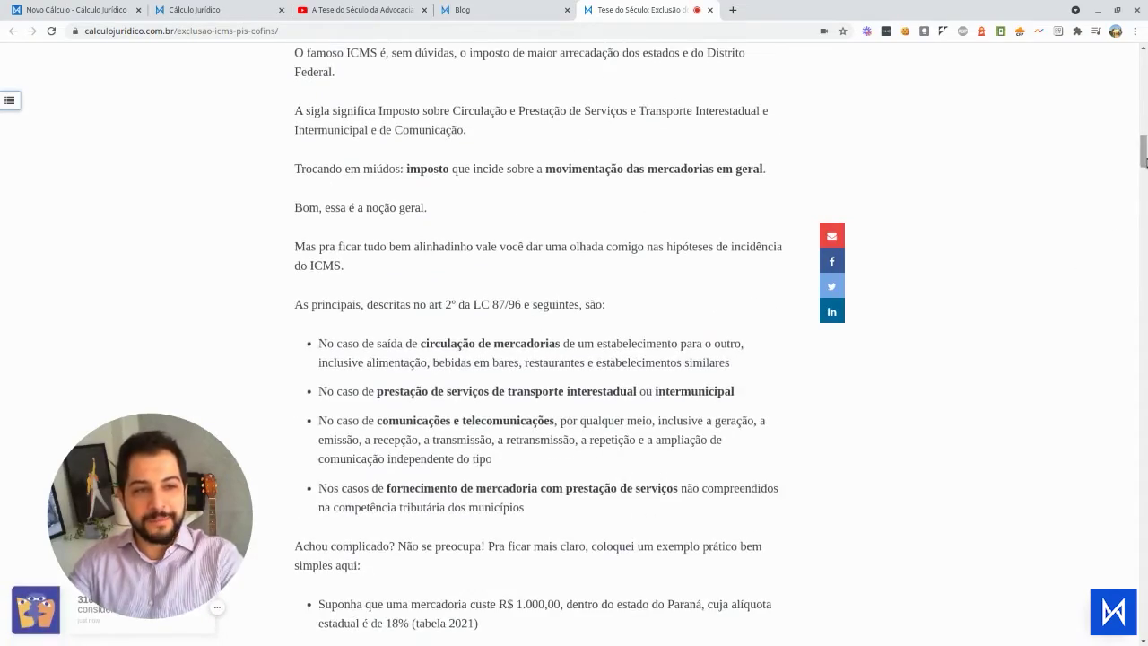
drag(1143, 162, 1144, 587)
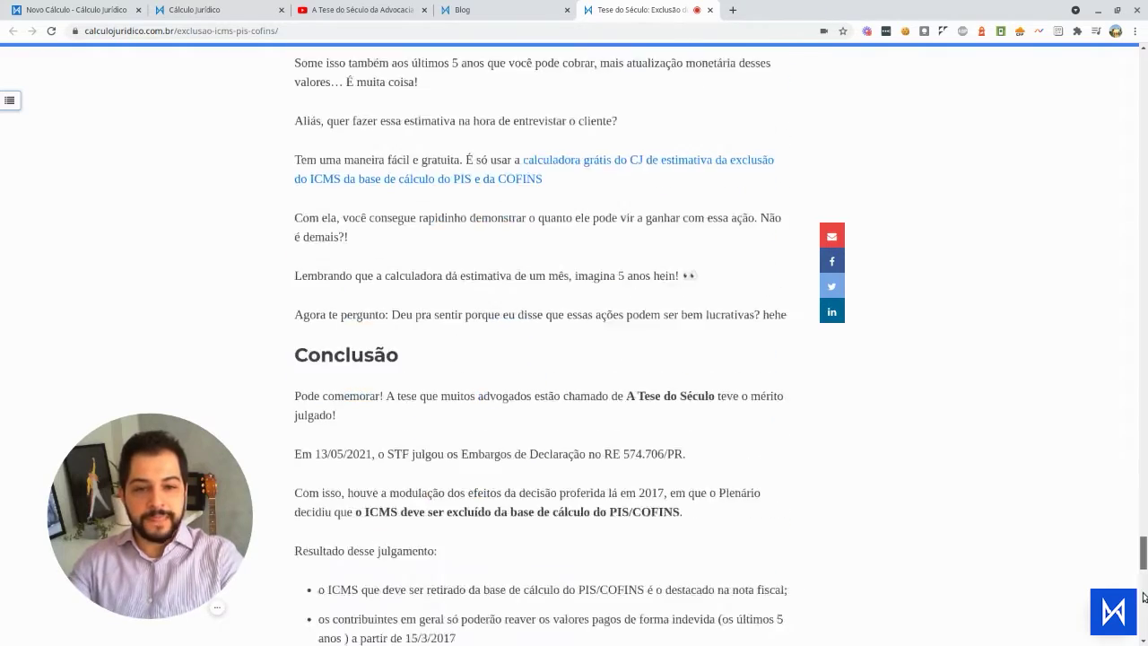
key(Home)
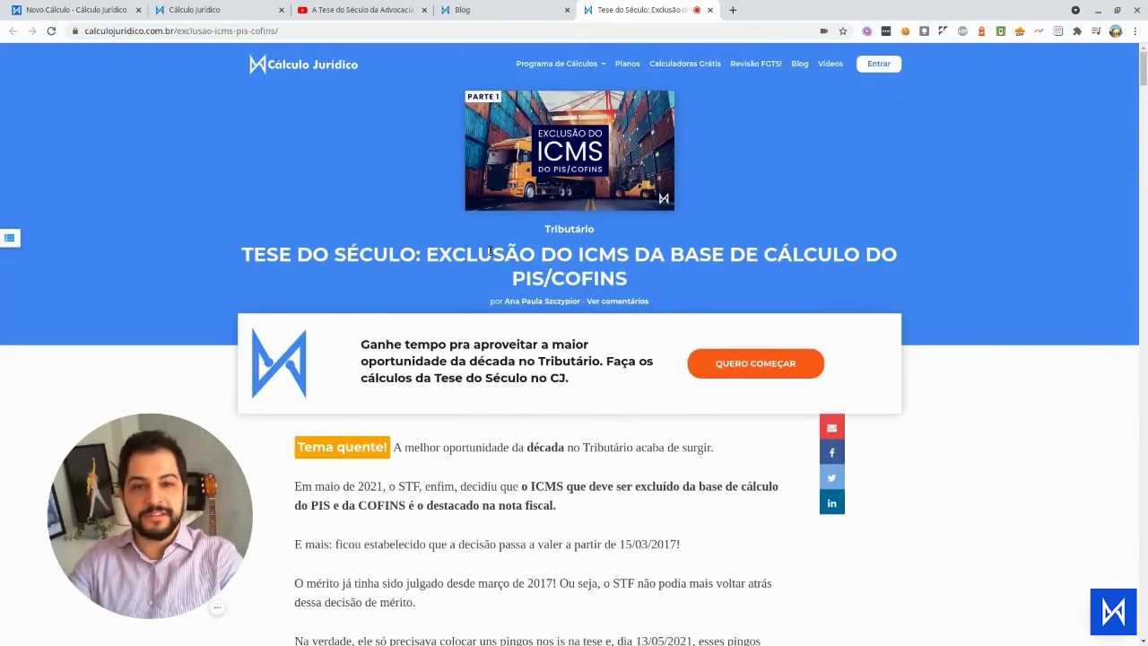
- Open the Part 2 article "Como advogar com a Tese do Século" from the blog and skim its ICMS examples and the destacado versus recolhido section
click(799, 64)
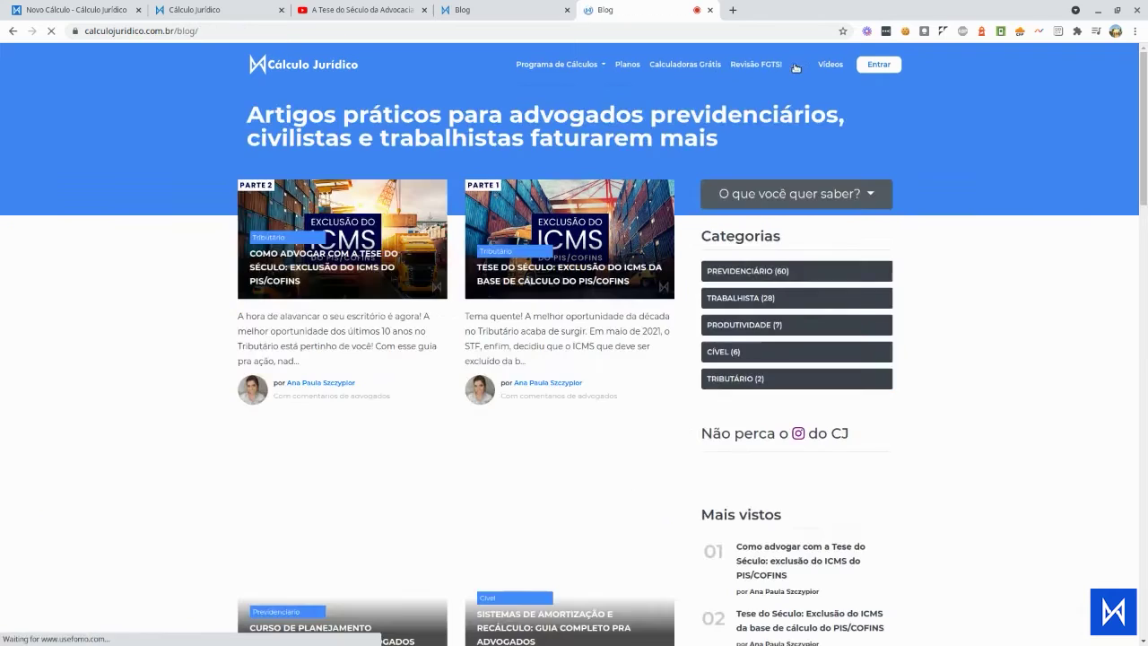
click(341, 241)
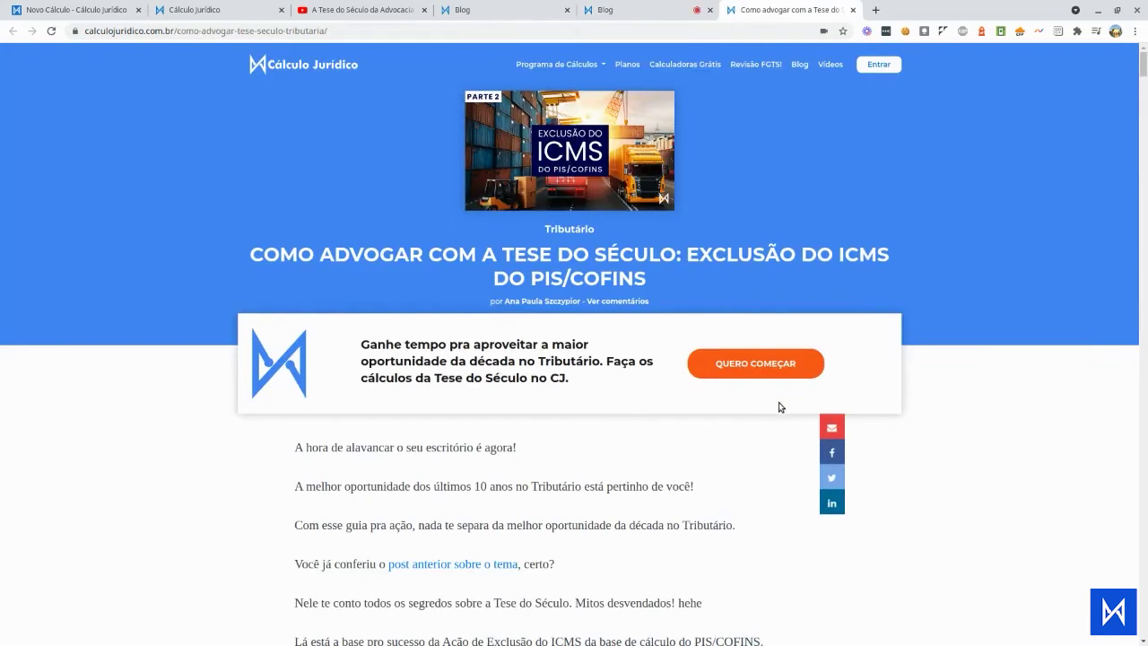
scroll(668, 426, down, 9)
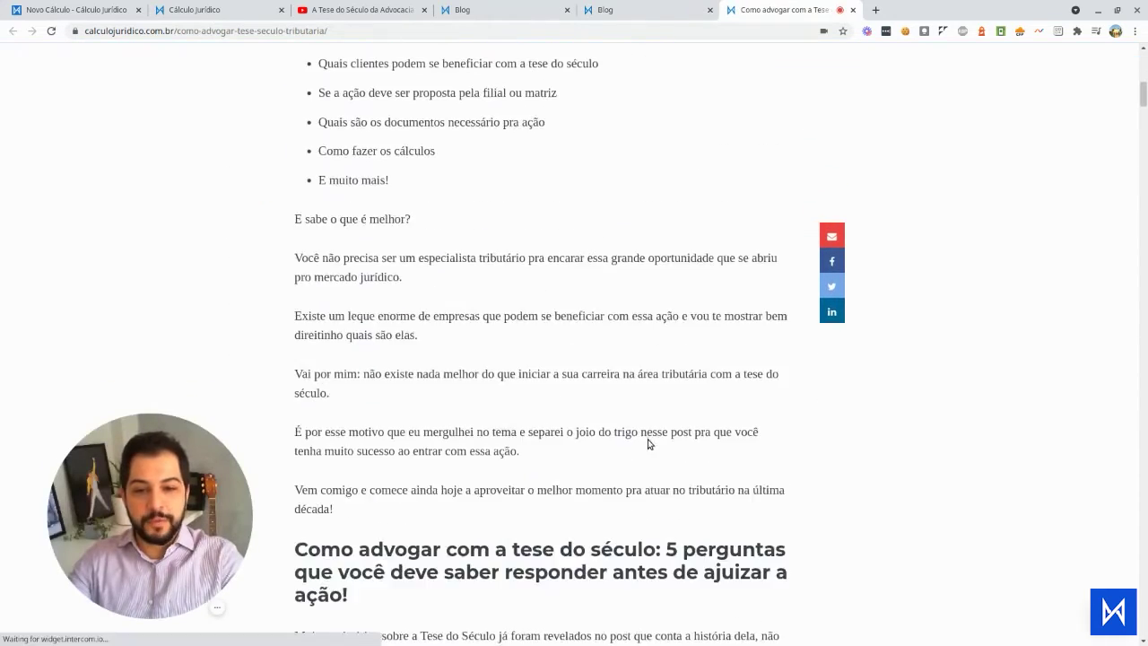
scroll(987, 320, down, 5)
drag(1144, 126, 1145, 264)
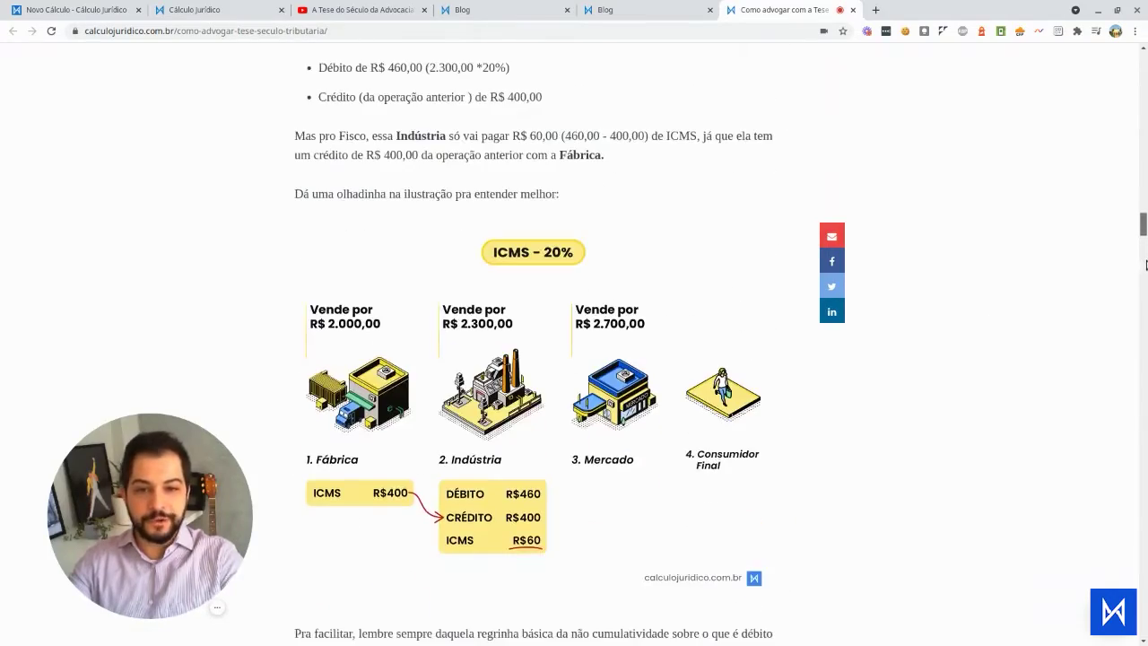
scroll(471, 452, down, 9)
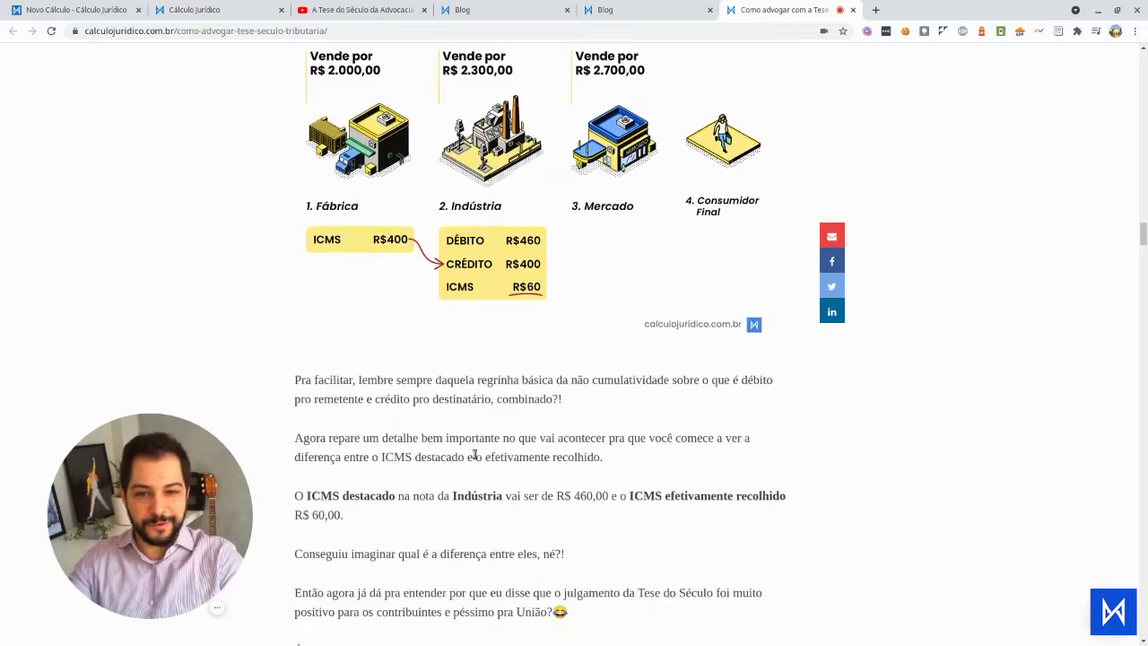
scroll(466, 466, down, 4)
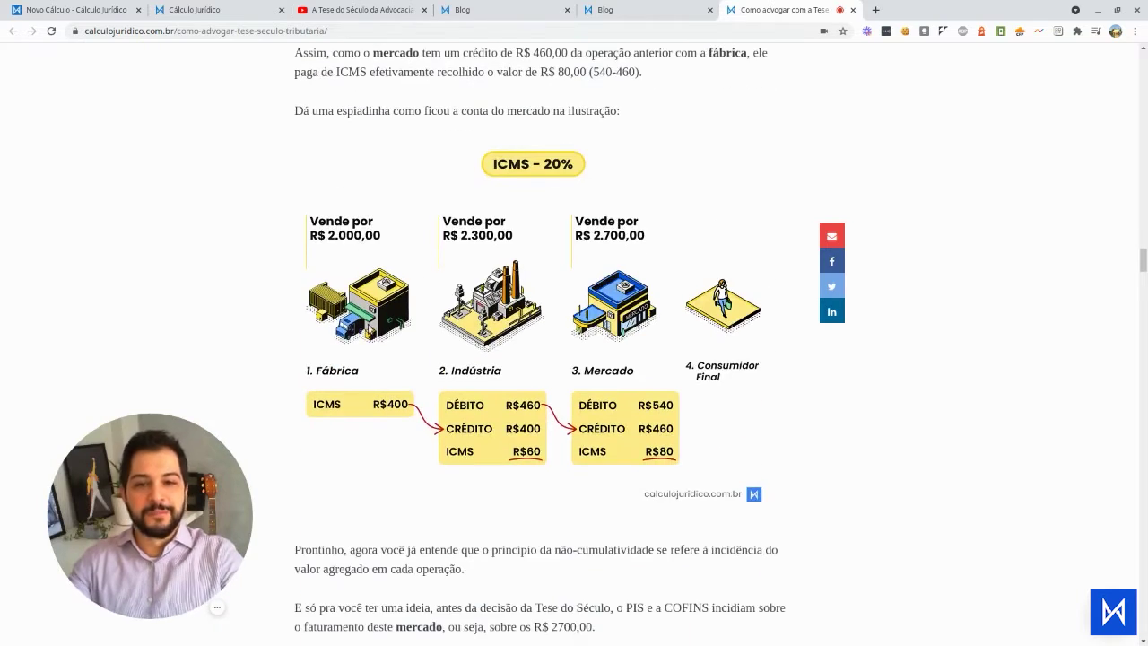
scroll(426, 375, down, 1)
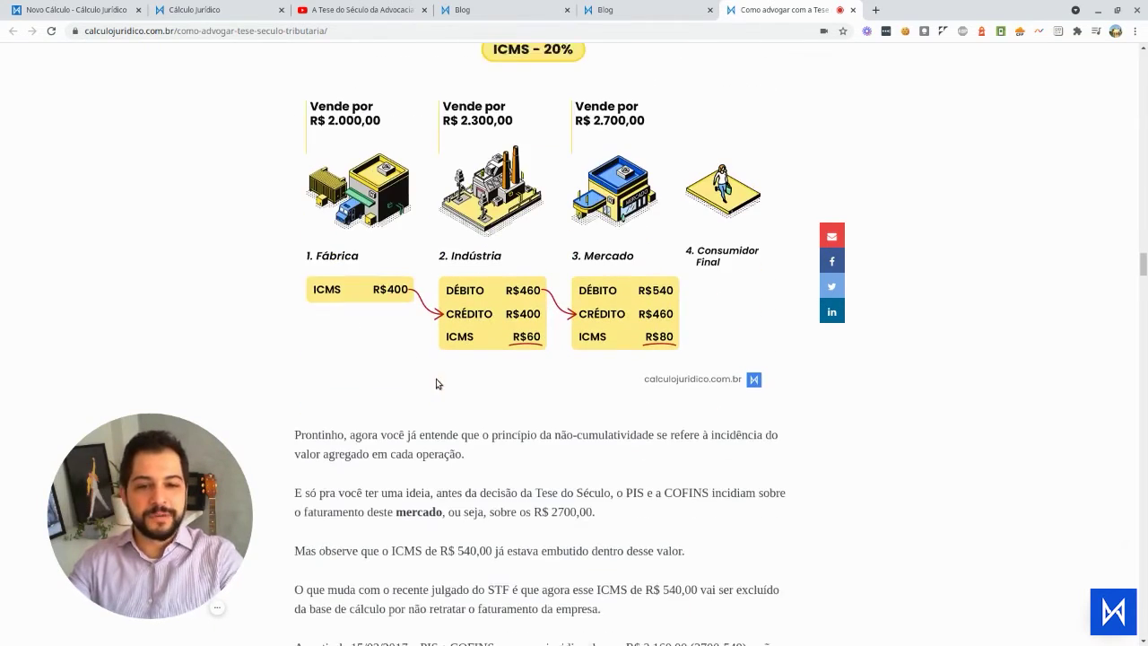
scroll(679, 391, down, 11)
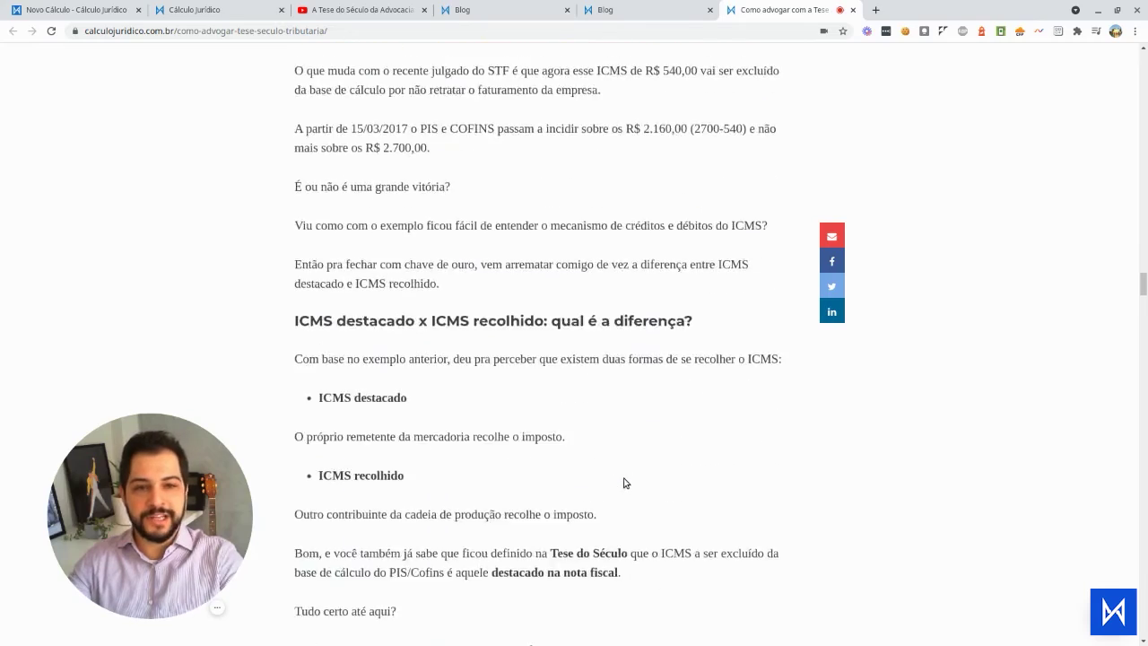
scroll(654, 506, down, 3)
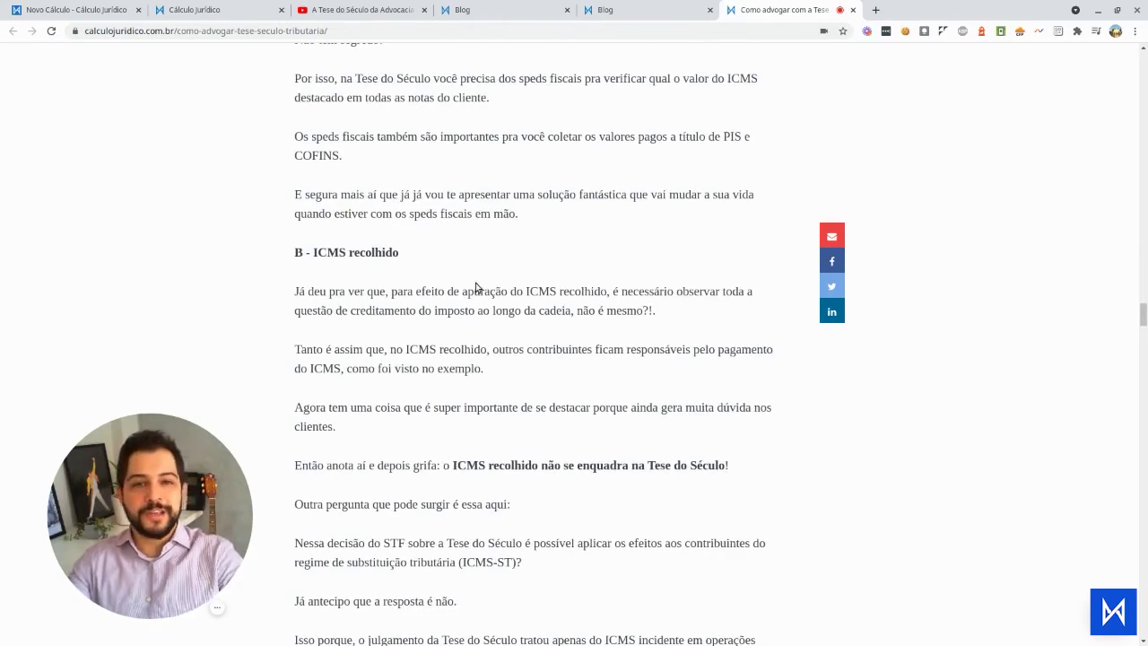
- Return to the blog's article list and look over the published articles
click(627, 9)
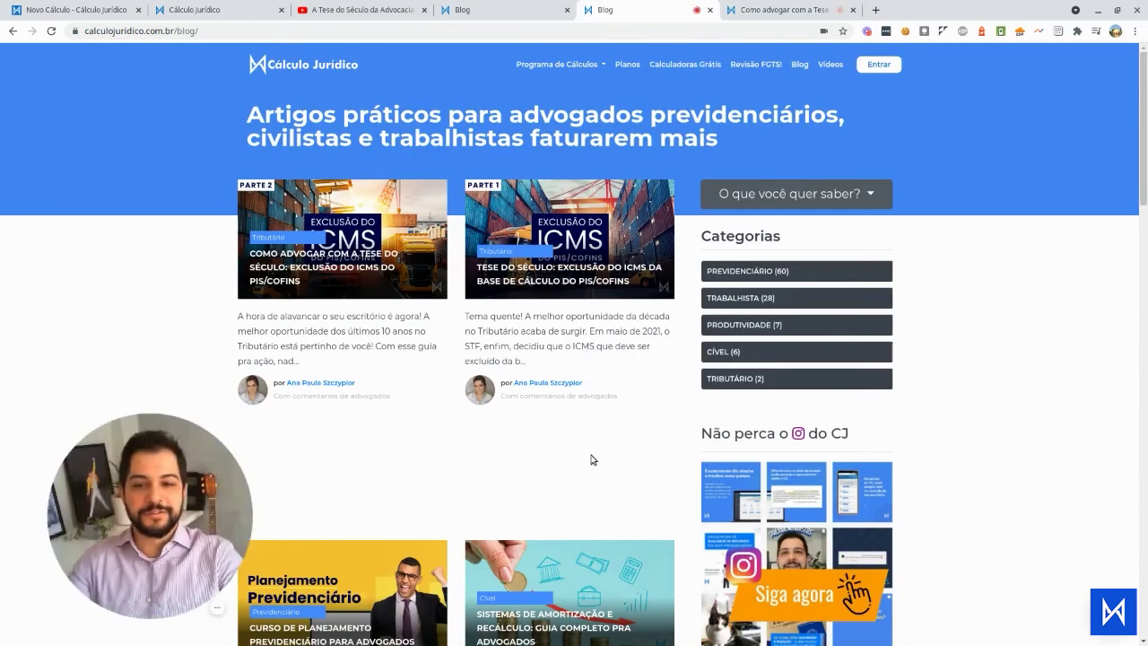
scroll(567, 466, down, 1)
scroll(567, 465, down, 1)
scroll(572, 462, up, 2)
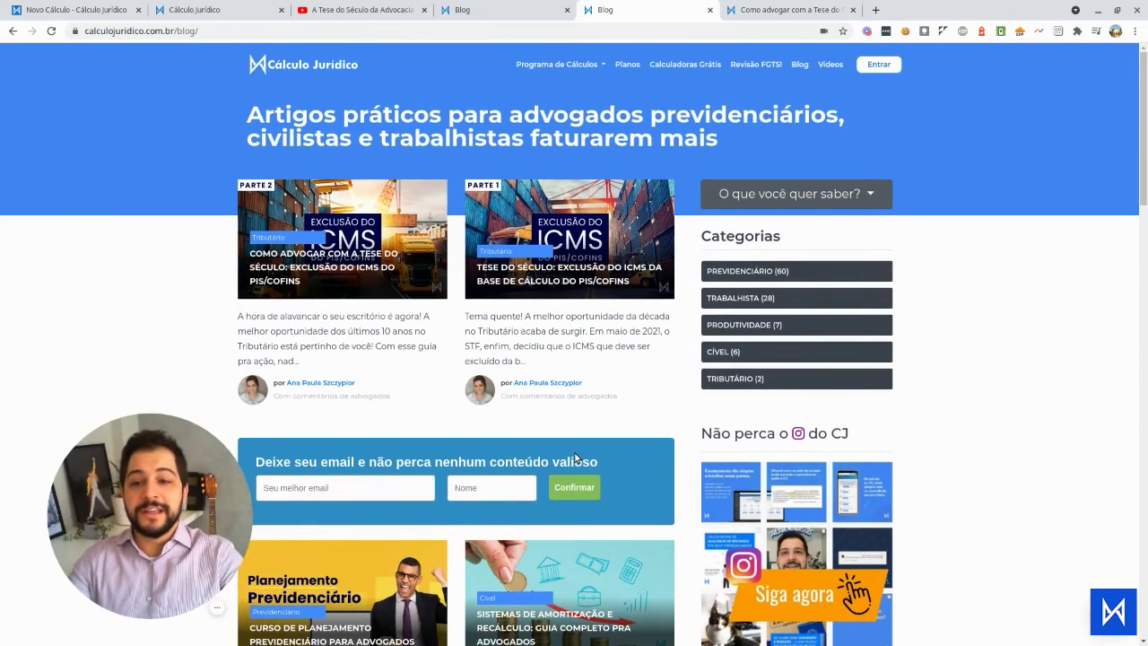